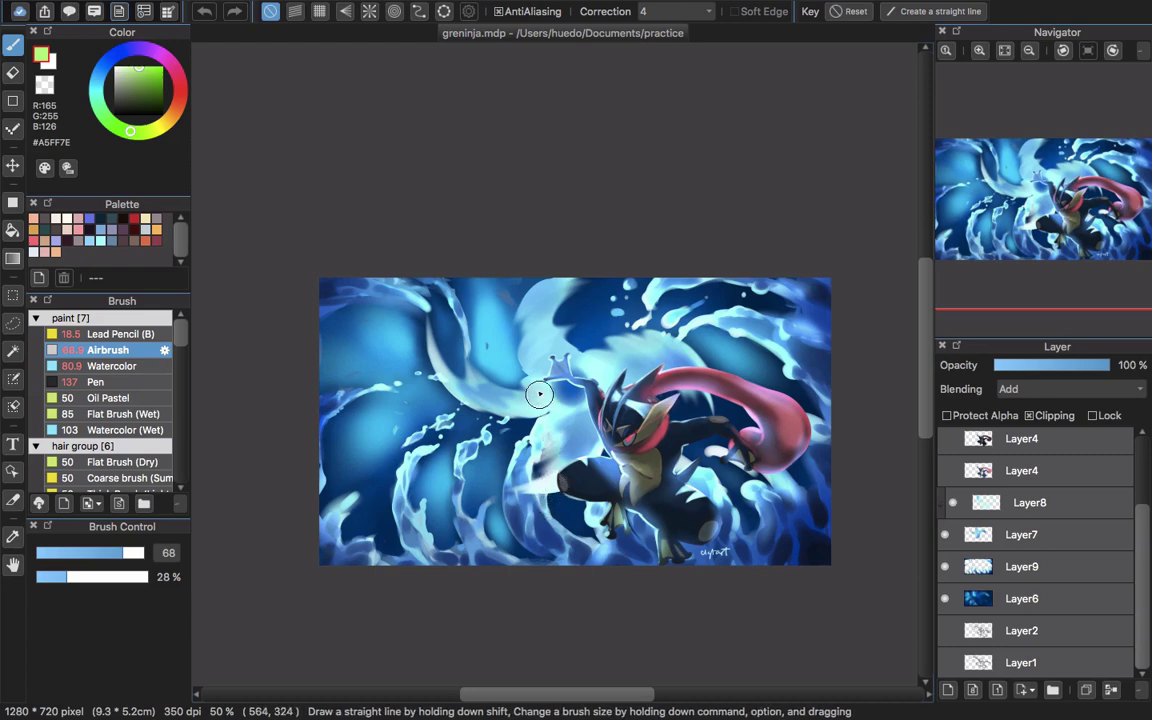
Step: Show the Layer8 glow, then briefly hide and restore Layer6 and Layer9 to compare backgrounds
{"action": "scroll", "coordinate": [535, 400], "scroll_direction": "up", "scroll_amount": 1}
{"action": "scroll", "coordinate": [537, 402], "scroll_direction": "up", "scroll_amount": 1}
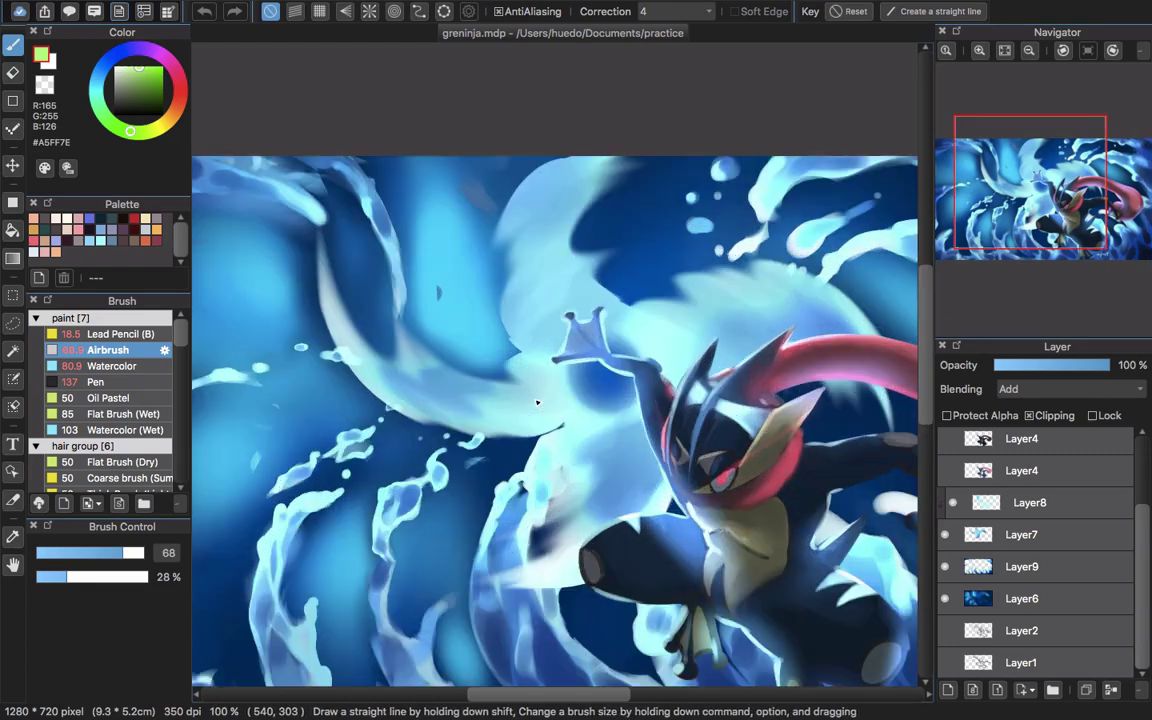
{"action": "scroll", "coordinate": [530, 400], "scroll_direction": "down", "scroll_amount": 2}
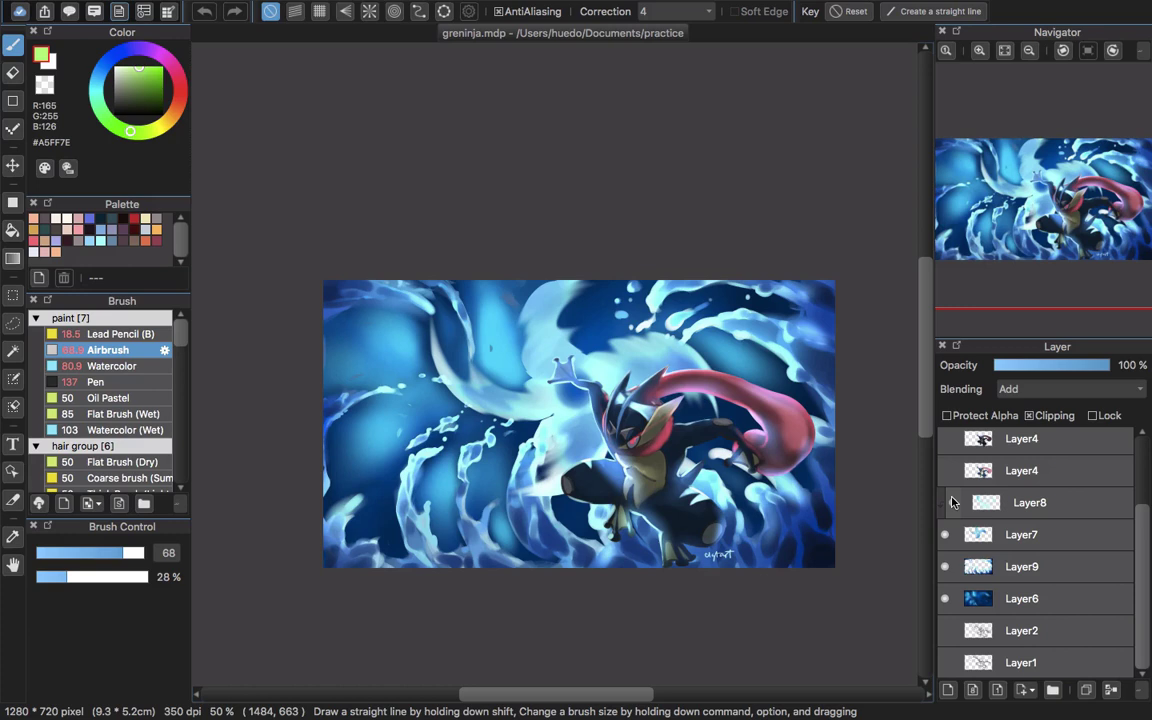
{"action": "left_click", "coordinate": [952, 502]}
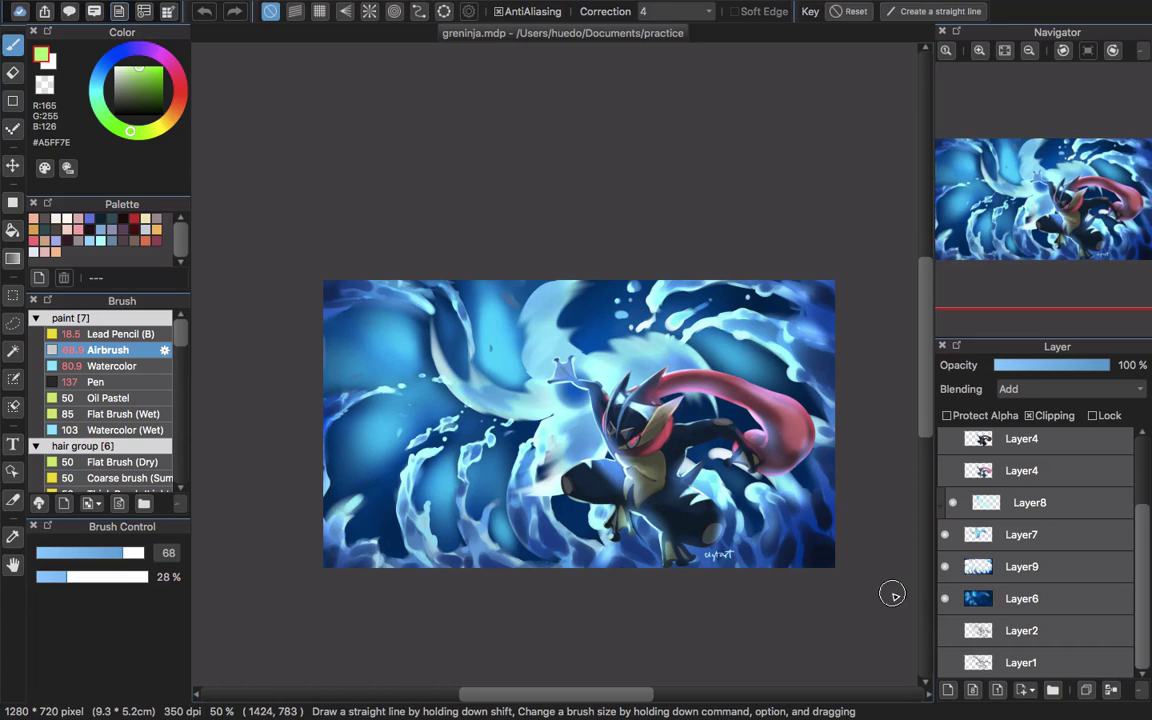
{"action": "left_click", "coordinate": [945, 598]}
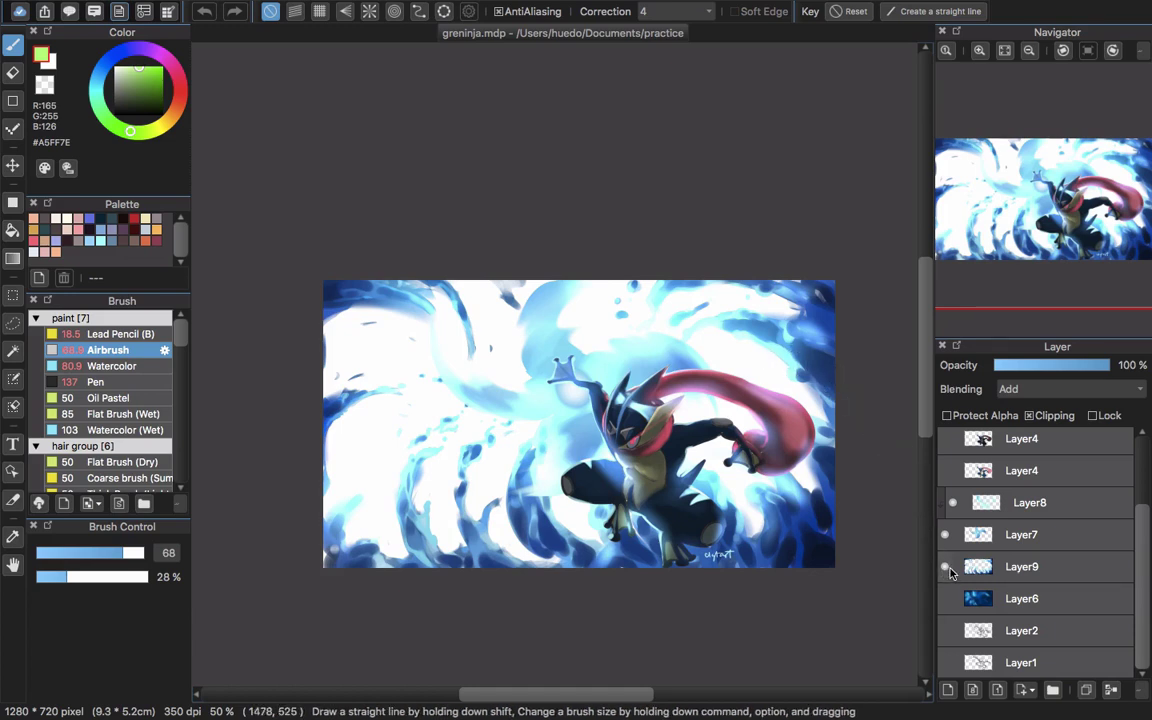
{"action": "left_click", "coordinate": [945, 567]}
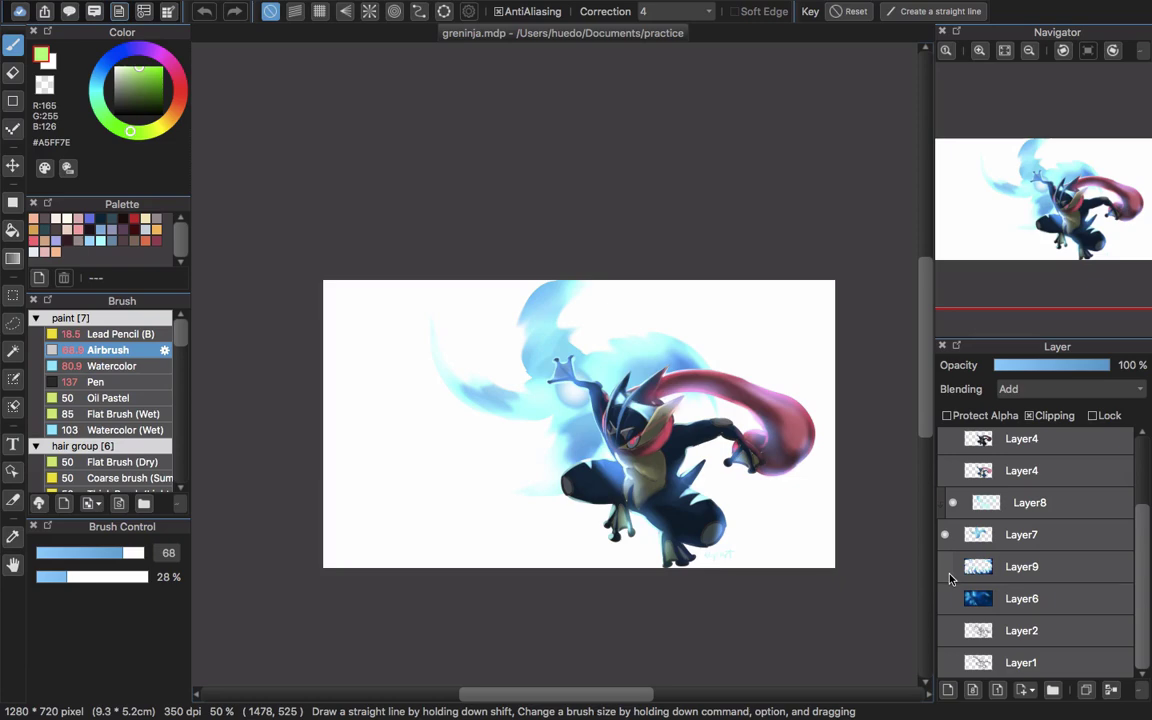
{"action": "left_click", "coordinate": [945, 567]}
{"action": "left_click", "coordinate": [945, 598]}
Step: Zoom in on Greninja's face and hide the Layer8 glow again
{"action": "scroll", "coordinate": [638, 462], "scroll_direction": "up", "scroll_amount": 1}
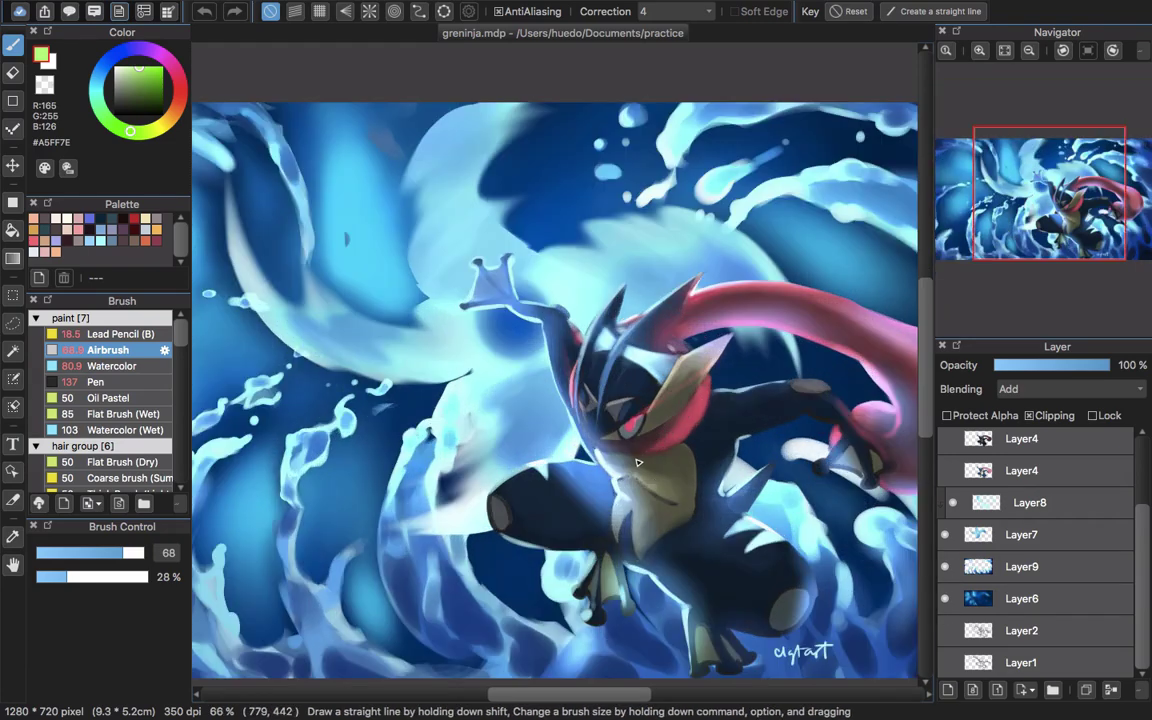
{"action": "scroll", "coordinate": [638, 462], "scroll_direction": "up", "scroll_amount": 1}
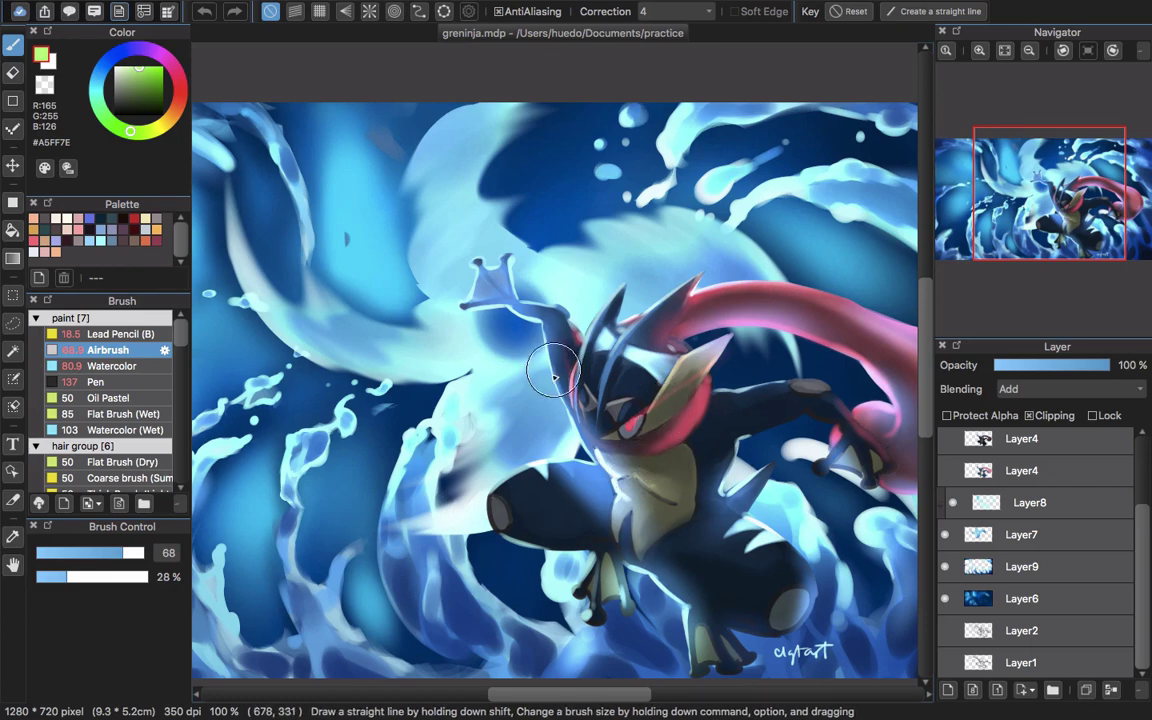
{"action": "left_click_drag", "start_coordinate": [513, 374], "coordinate": [633, 469]}
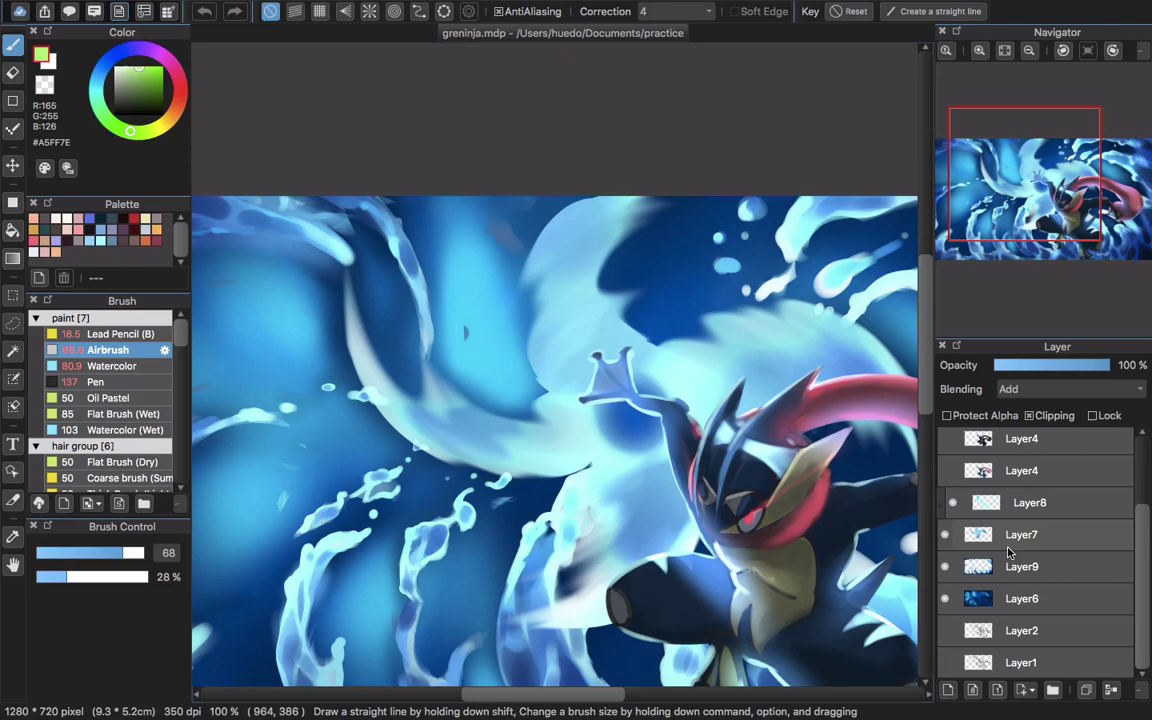
{"action": "scroll", "coordinate": [799, 484], "scroll_direction": "up", "scroll_amount": 1}
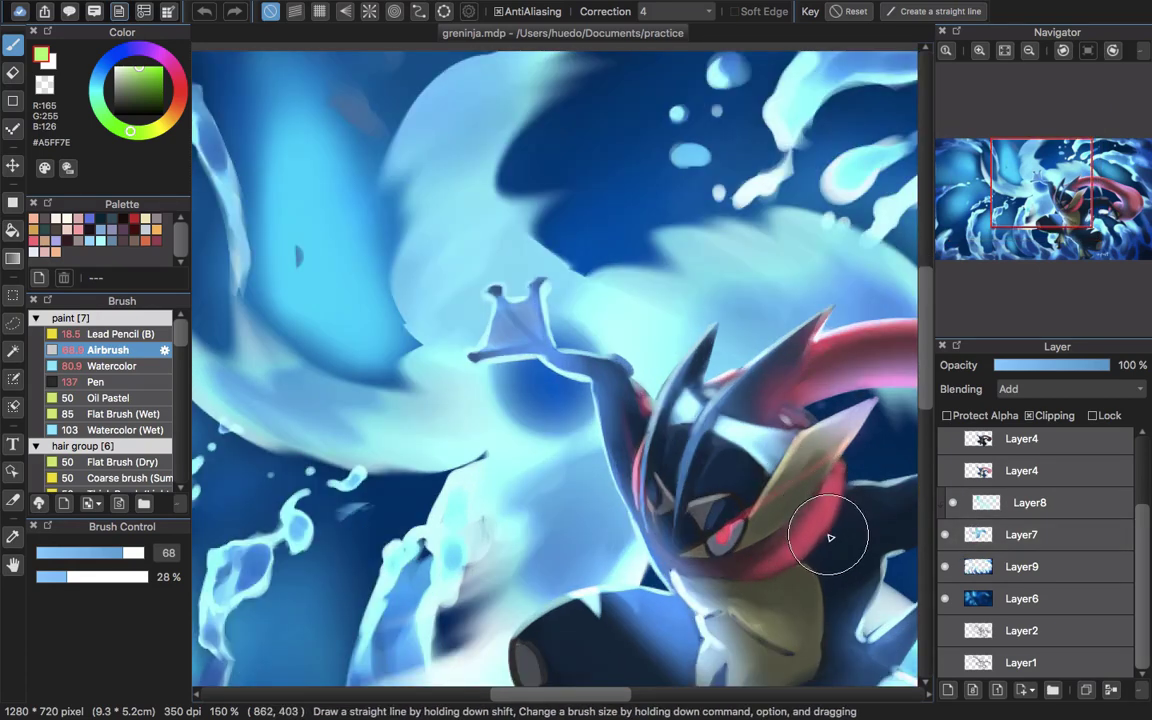
{"action": "left_click", "coordinate": [952, 502]}
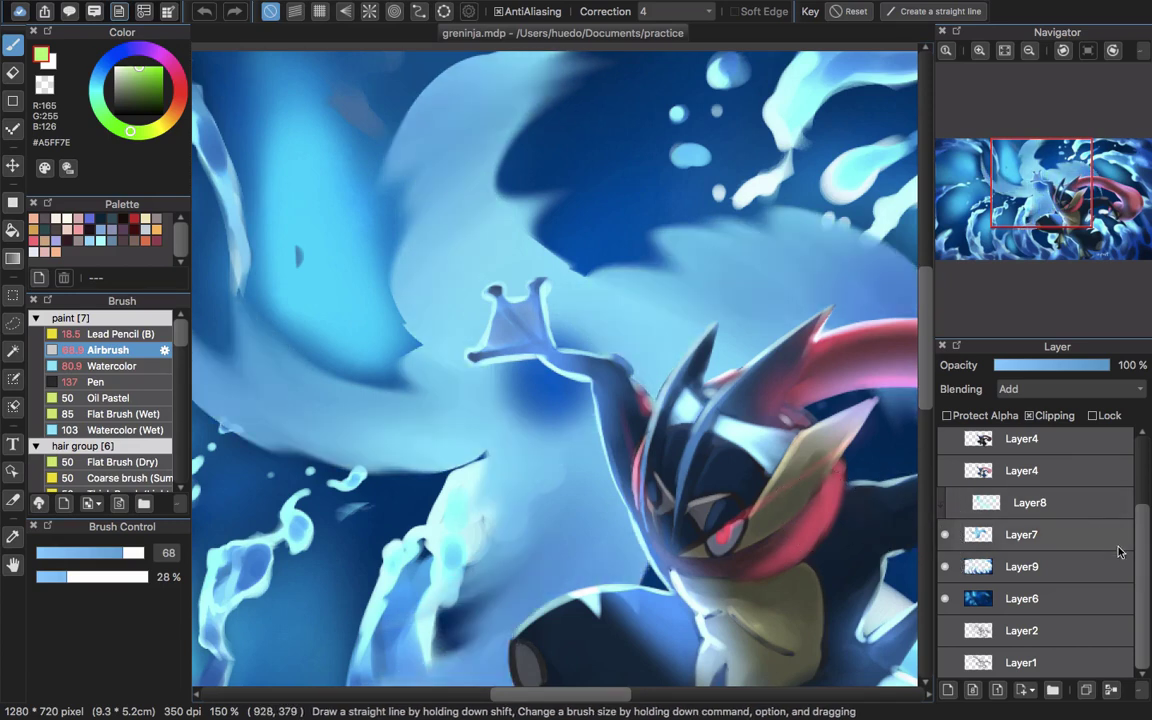
Step: Hide Layer13 and the Layer9 water splashes
{"action": "left_click_drag", "start_coordinate": [1145, 534], "coordinate": [1146, 458]}
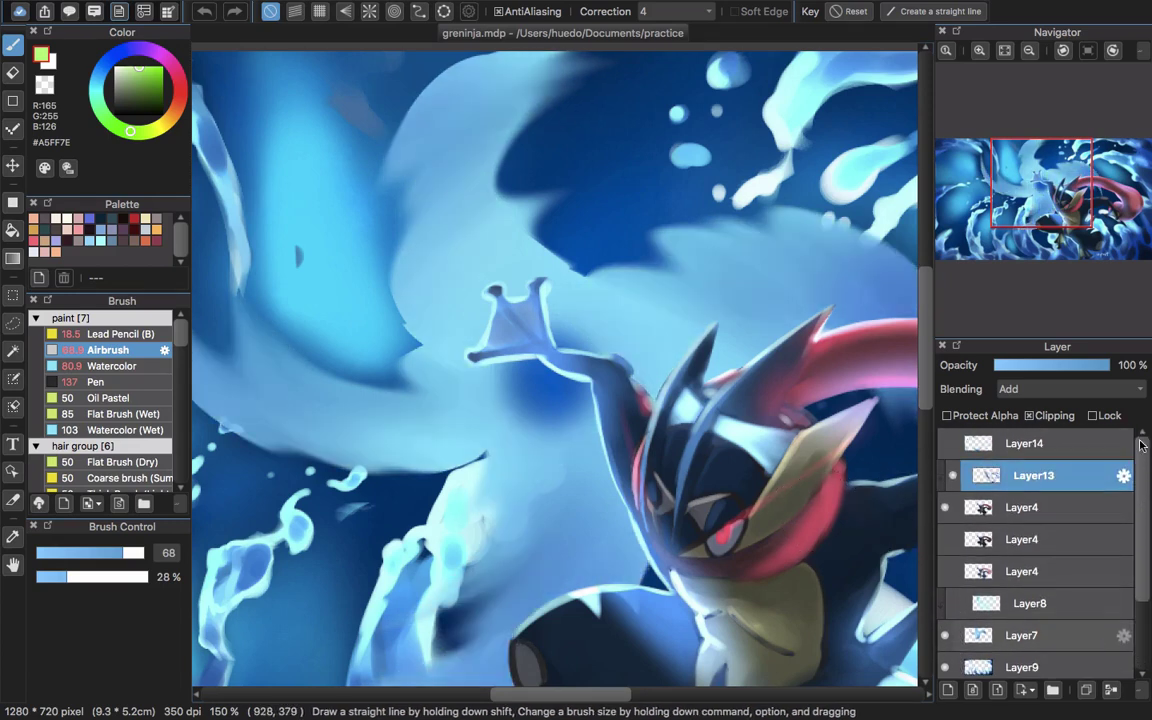
{"action": "left_click", "coordinate": [945, 475]}
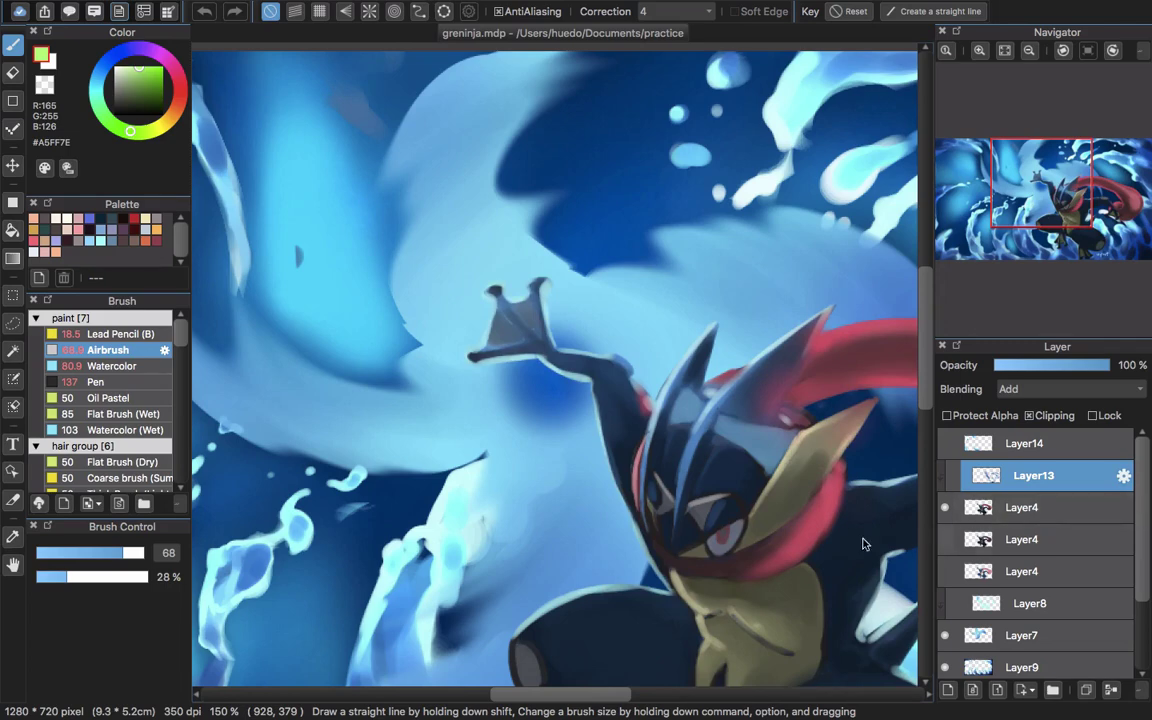
{"action": "scroll", "coordinate": [783, 507], "scroll_direction": "down", "scroll_amount": 3}
{"action": "scroll", "coordinate": [783, 507], "scroll_direction": "down", "scroll_amount": 1}
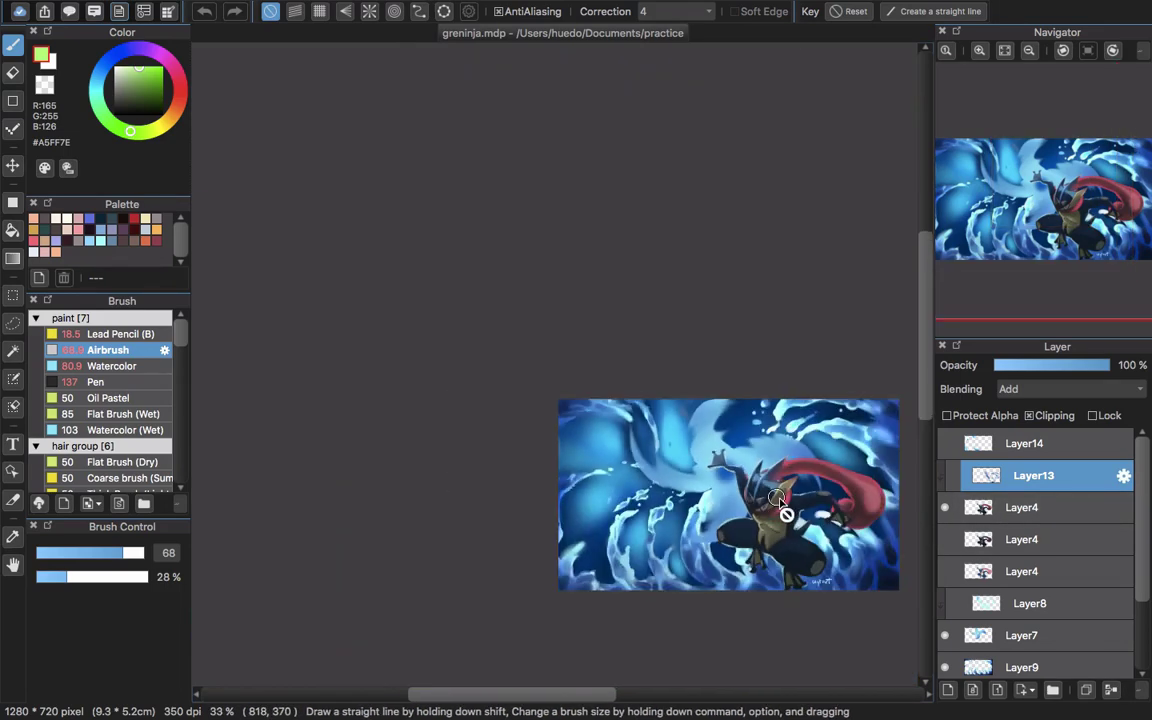
{"action": "scroll", "coordinate": [810, 515], "scroll_direction": "up", "scroll_amount": 2}
{"action": "left_click", "coordinate": [945, 667]}
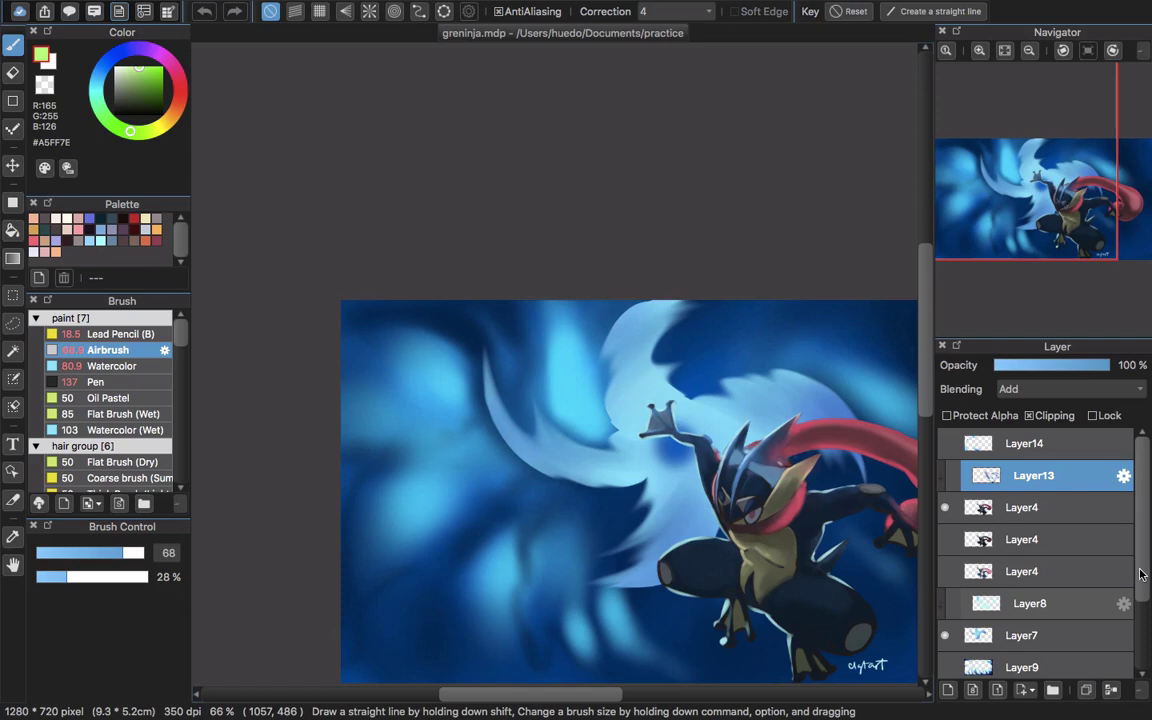
{"action": "scroll", "coordinate": [1030, 515], "scroll_direction": "down", "scroll_amount": 2}
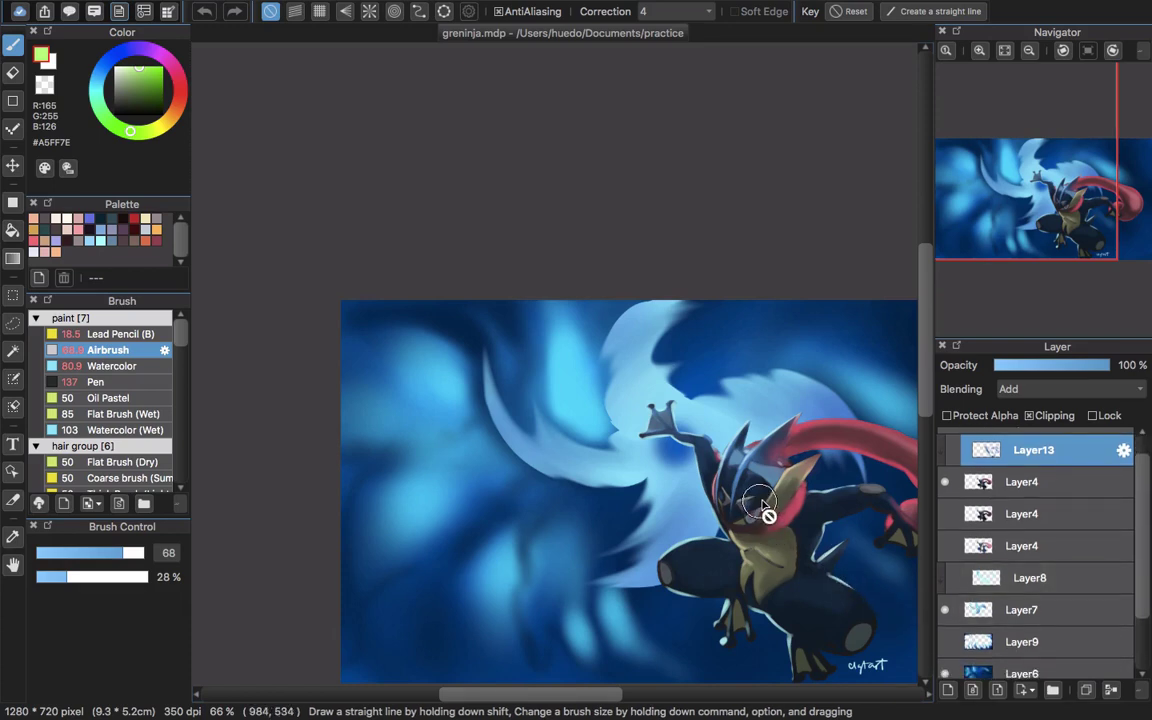
Step: Frame the whole character and select Layer8, showing its glow briefly before hiding it
{"action": "left_click_drag", "start_coordinate": [774, 568], "coordinate": [625, 475]}
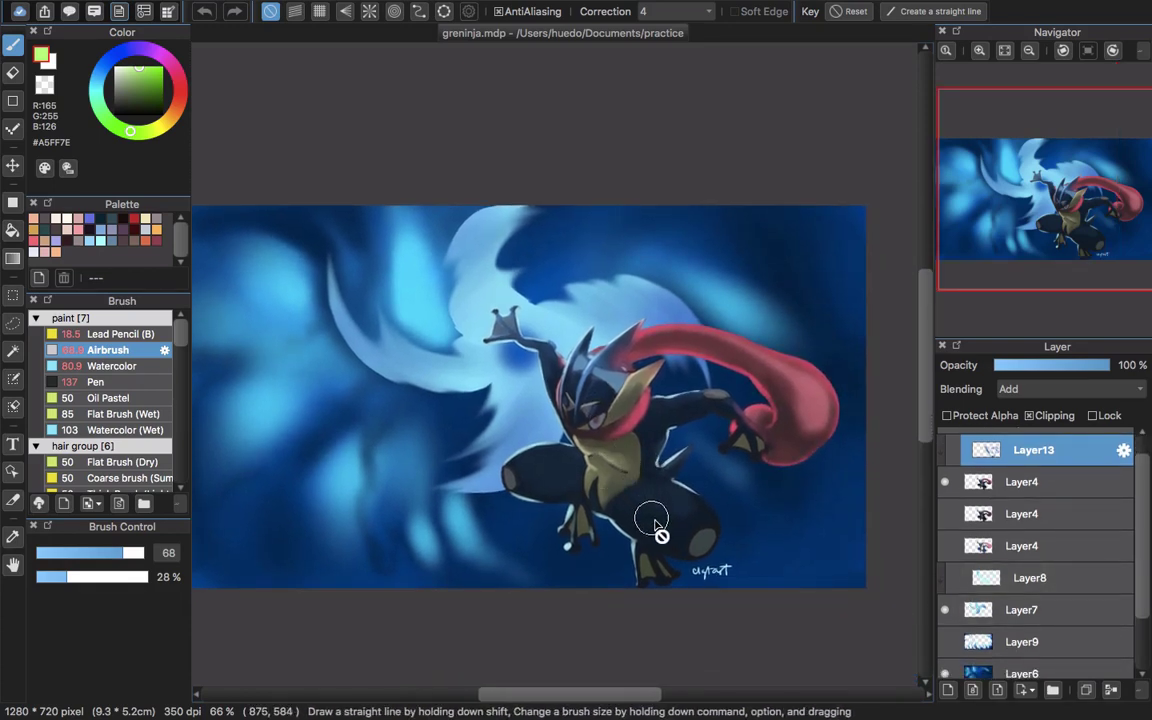
{"action": "left_click", "coordinate": [980, 577]}
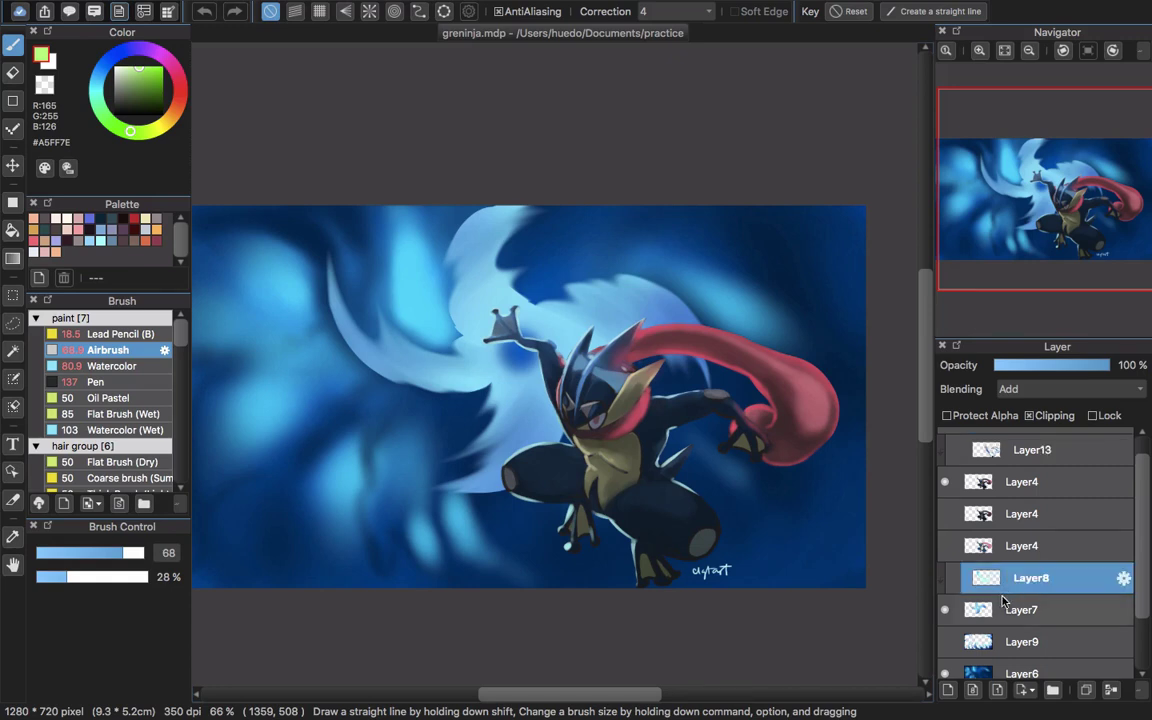
{"action": "left_click", "coordinate": [953, 579]}
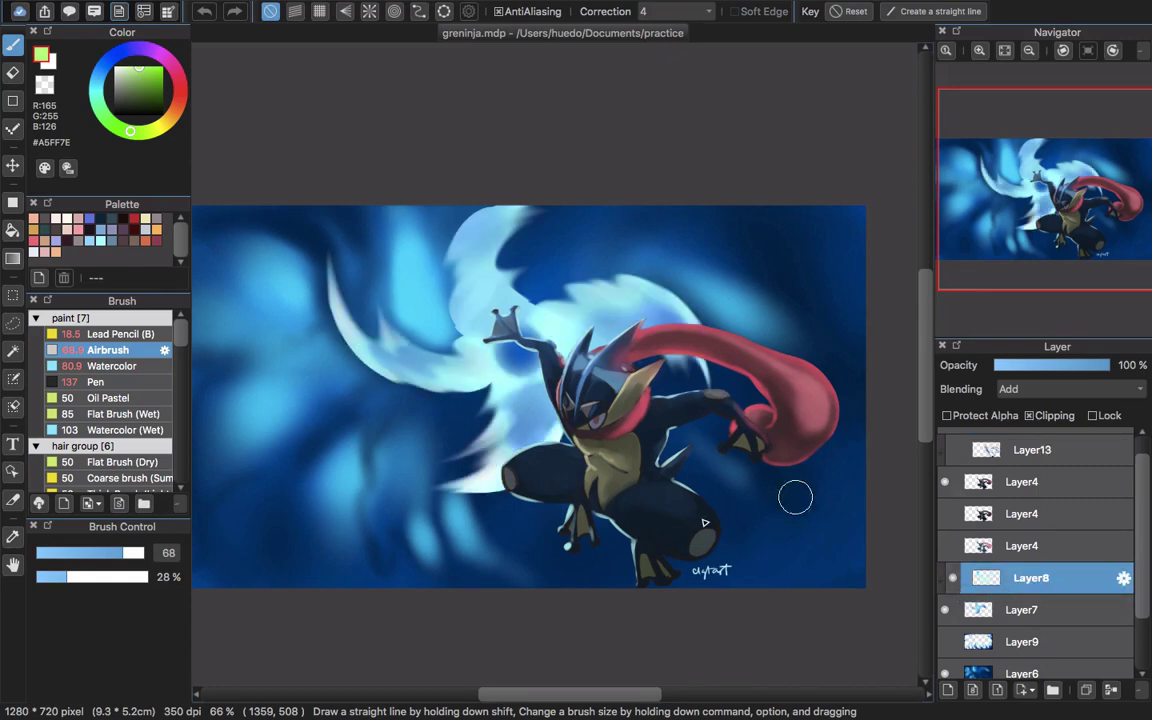
{"action": "left_click", "coordinate": [953, 578]}
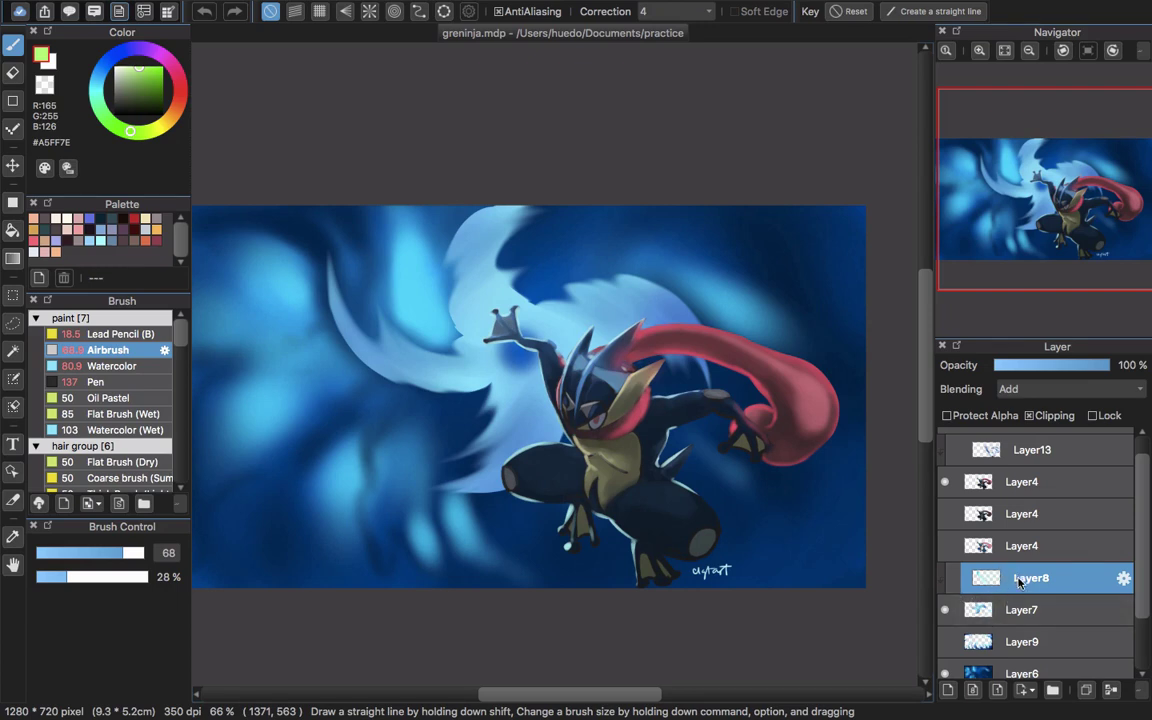
Step: Add a new layer above Layer7 and set its blending mode to Add
{"action": "left_click", "coordinate": [1000, 610]}
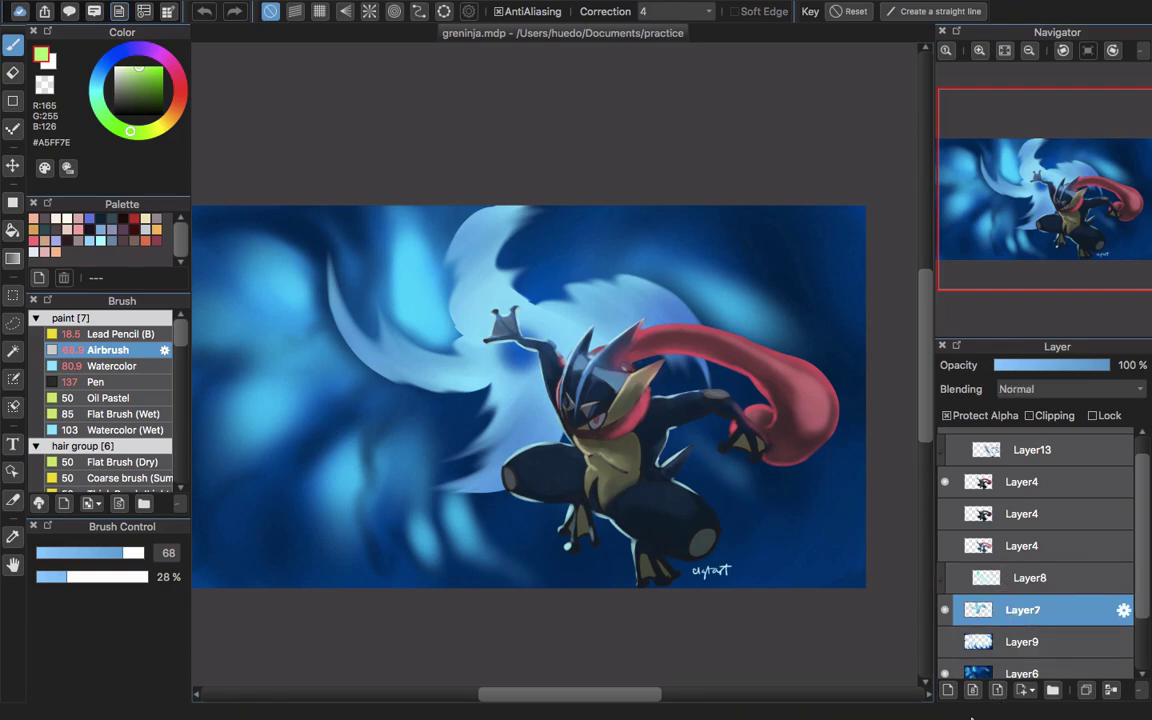
{"action": "left_click", "coordinate": [945, 697]}
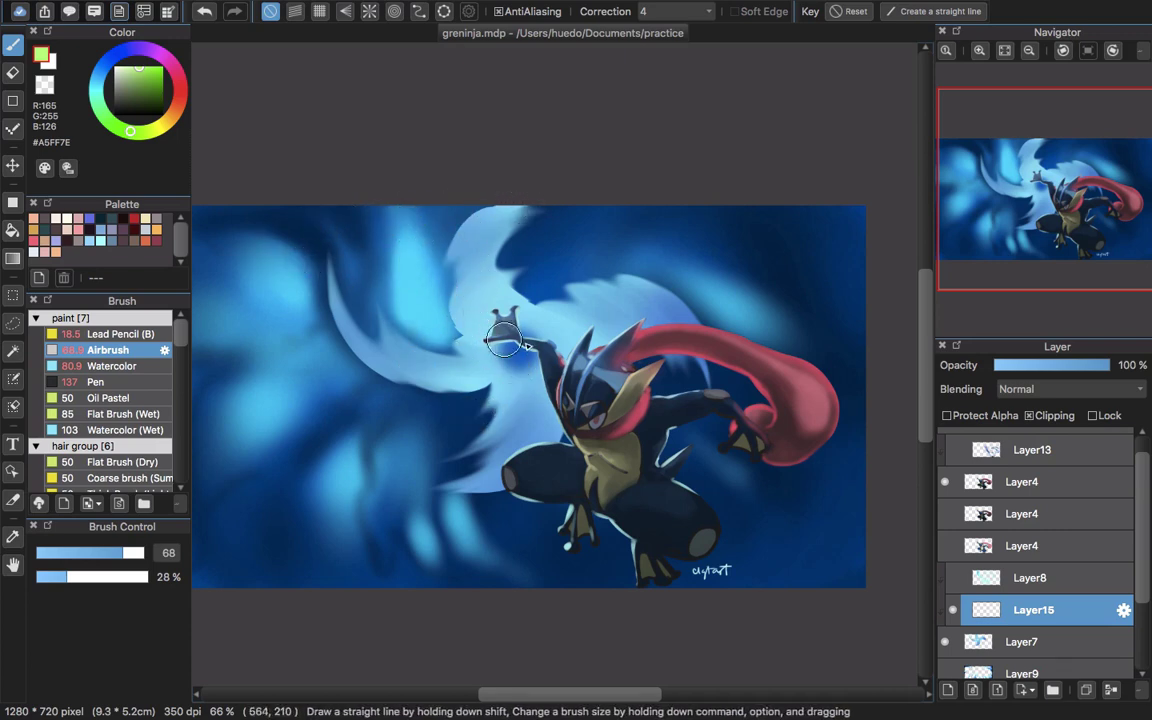
{"action": "left_click", "coordinate": [1053, 390]}
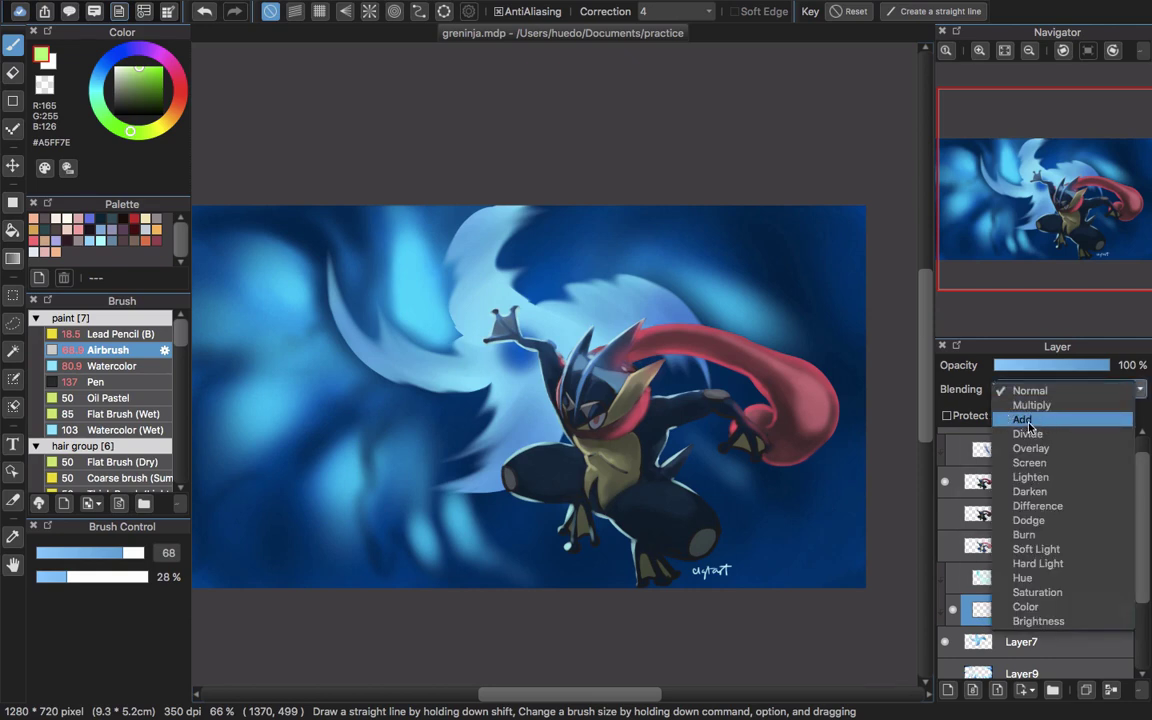
{"action": "left_click", "coordinate": [1030, 422]}
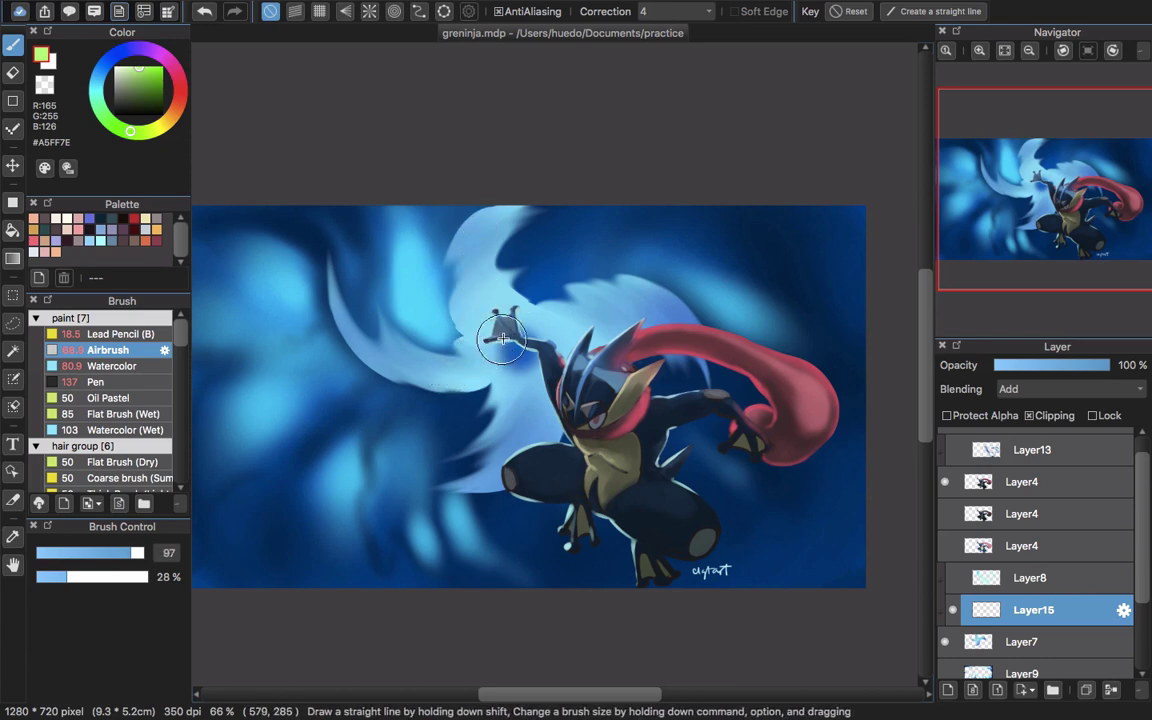
Step: Set the Airbrush to size 133 with a pale cyan colour (#A4E4FF)
{"action": "mouse_move", "coordinate": [475, 315]}
{"action": "left_mouse_down"}
{"action": "mouse_move", "coordinate": [495, 330]}
{"action": "mouse_move", "coordinate": [447, 226]}
{"action": "left_mouse_up"}
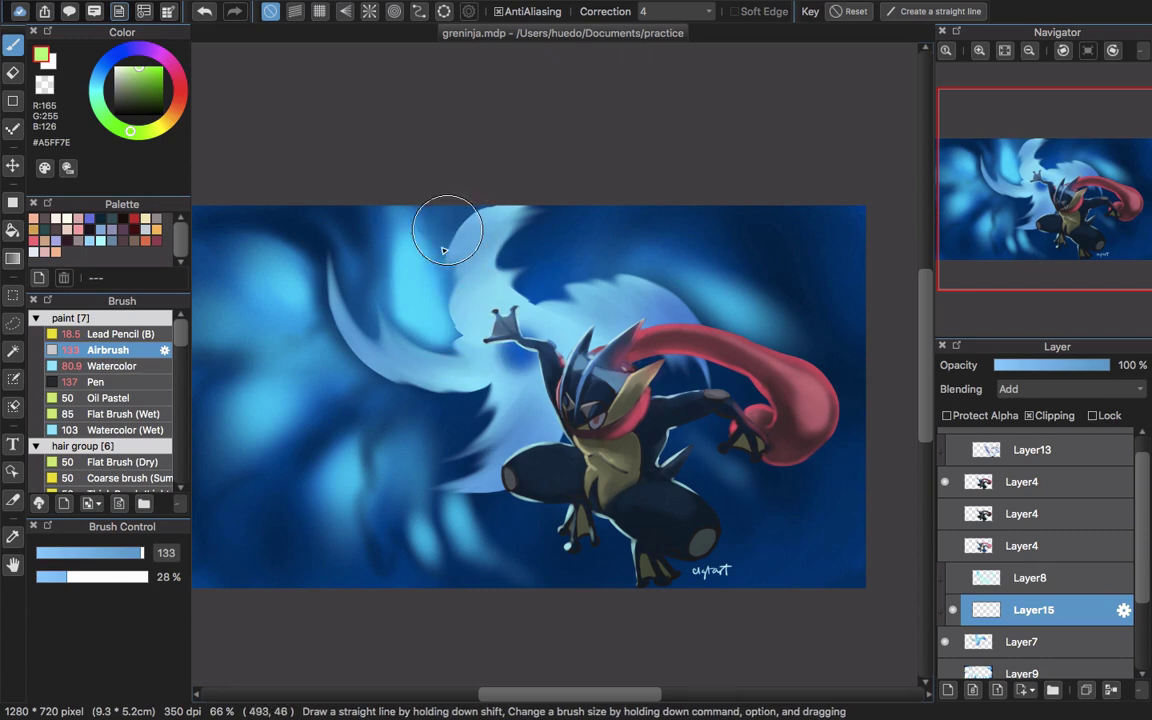
{"action": "left_click", "coordinate": [480, 284], "text": "alt"}
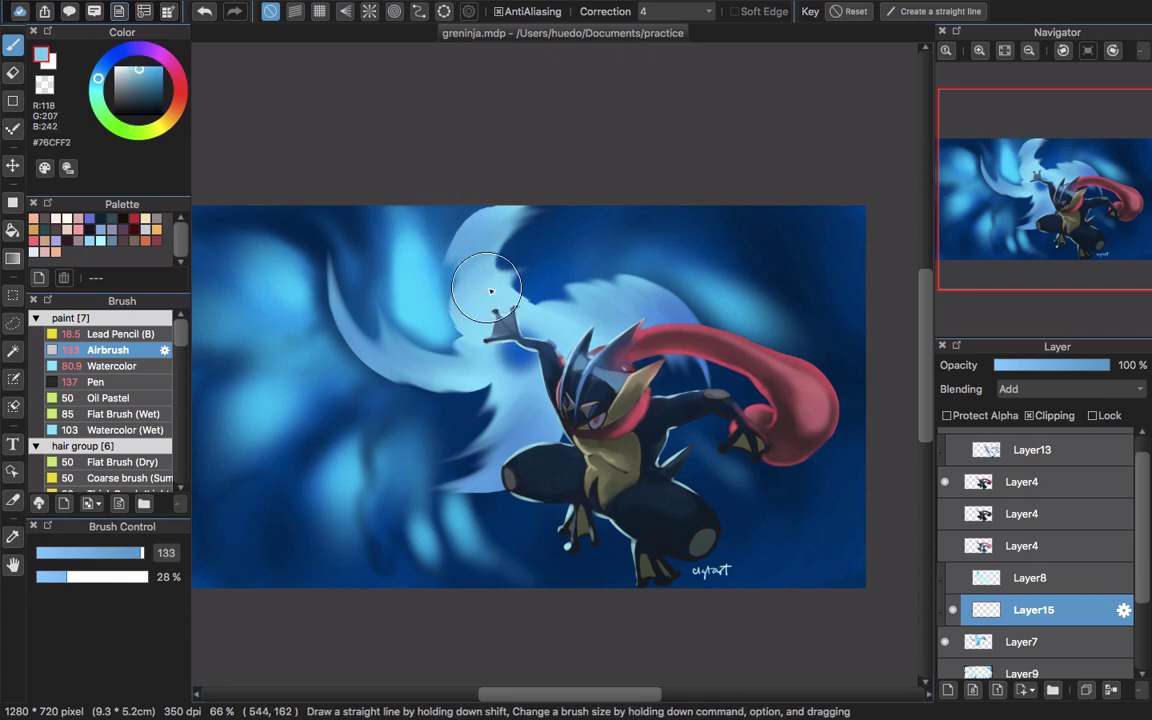
{"action": "scroll", "coordinate": [475, 305], "scroll_direction": "up", "scroll_amount": 1}
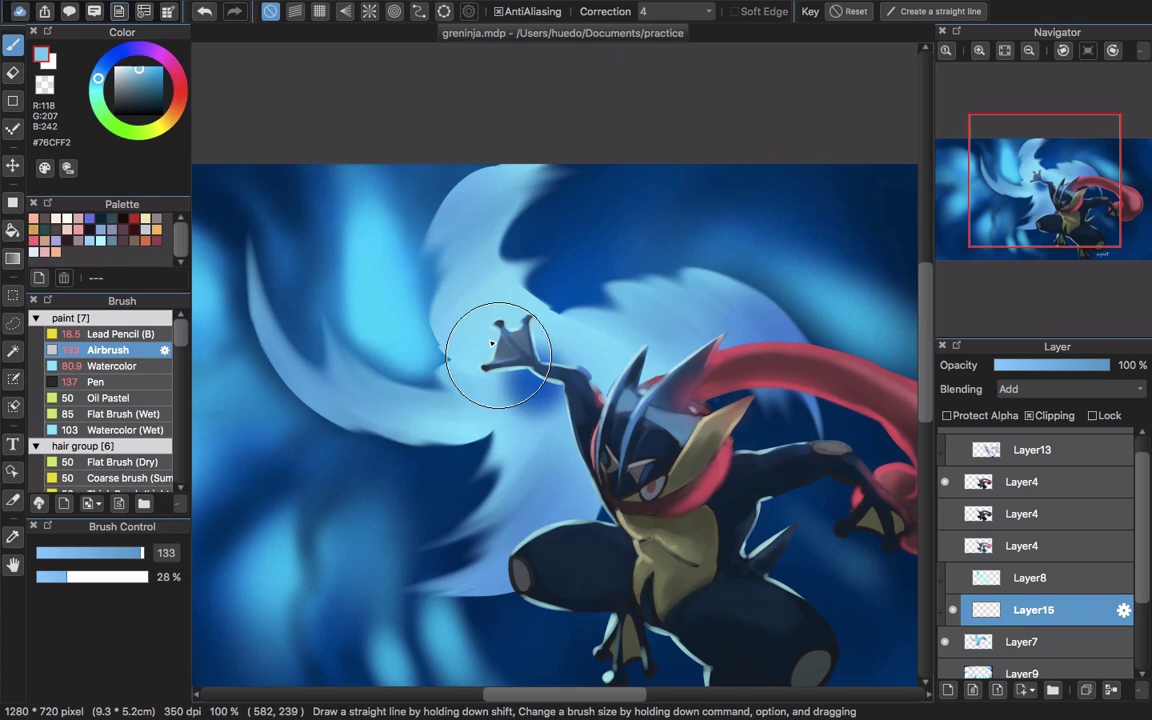
{"action": "left_click_drag", "start_coordinate": [137, 79], "coordinate": [131, 66]}
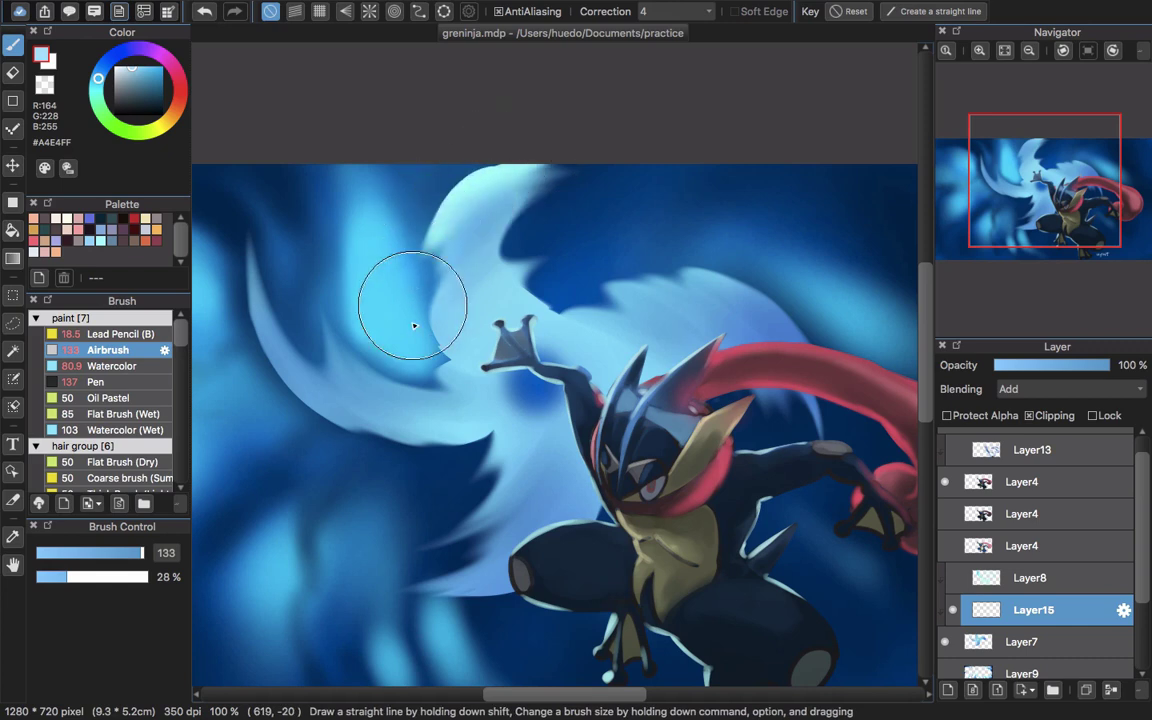
Step: Airbrush light-blue glow over the white wing flame above Greninja's raised hand
{"action": "mouse_move", "coordinate": [414, 325]}
{"action": "left_mouse_down"}
{"action": "mouse_move", "coordinate": [442, 226]}
{"action": "mouse_move", "coordinate": [463, 334]}
{"action": "mouse_move", "coordinate": [578, 295]}
{"action": "left_mouse_up"}
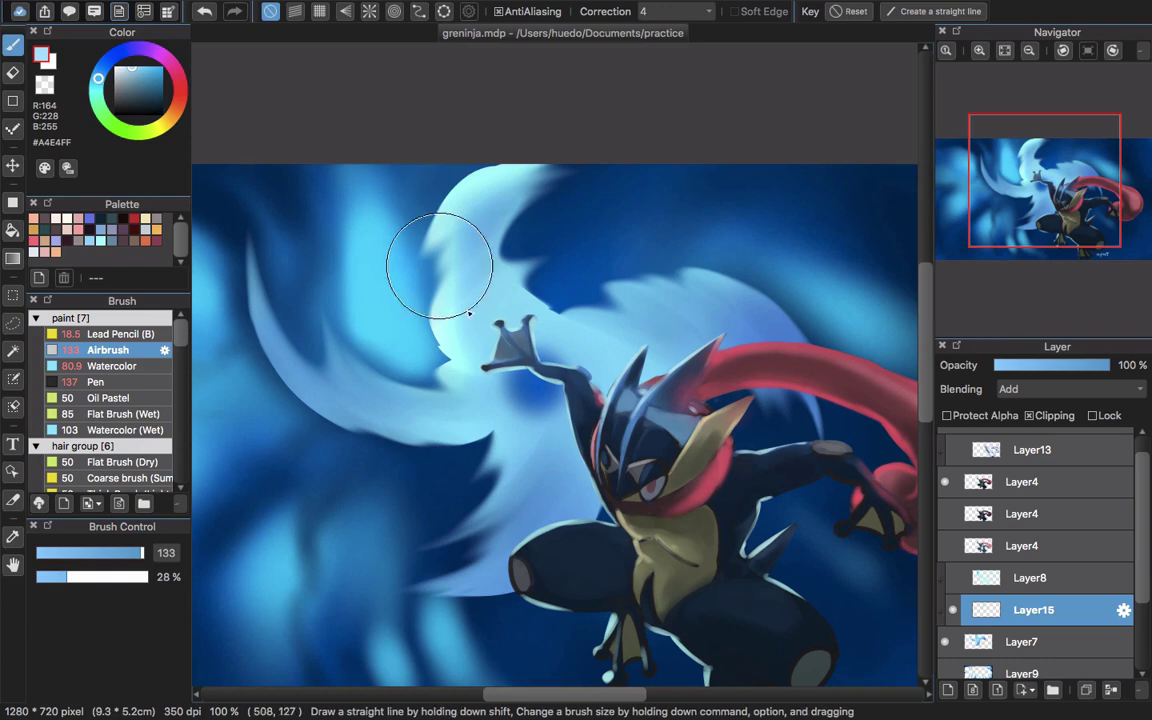
{"action": "mouse_move", "coordinate": [528, 219]}
{"action": "left_mouse_down"}
{"action": "mouse_move", "coordinate": [609, 305]}
{"action": "mouse_move", "coordinate": [698, 296]}
{"action": "mouse_move", "coordinate": [729, 330]}
{"action": "mouse_move", "coordinate": [514, 470]}
{"action": "mouse_move", "coordinate": [421, 566]}
{"action": "mouse_move", "coordinate": [490, 545]}
{"action": "mouse_move", "coordinate": [465, 540]}
{"action": "left_mouse_up"}
{"action": "mouse_move", "coordinate": [300, 440]}
{"action": "left_mouse_down"}
{"action": "mouse_move", "coordinate": [454, 449]}
{"action": "mouse_move", "coordinate": [411, 373]}
{"action": "mouse_move", "coordinate": [296, 270]}
{"action": "mouse_move", "coordinate": [360, 345]}
{"action": "mouse_move", "coordinate": [251, 341]}
{"action": "mouse_move", "coordinate": [330, 395]}
{"action": "mouse_move", "coordinate": [480, 400]}
{"action": "mouse_move", "coordinate": [500, 395]}
{"action": "mouse_move", "coordinate": [520, 363]}
{"action": "left_mouse_up"}
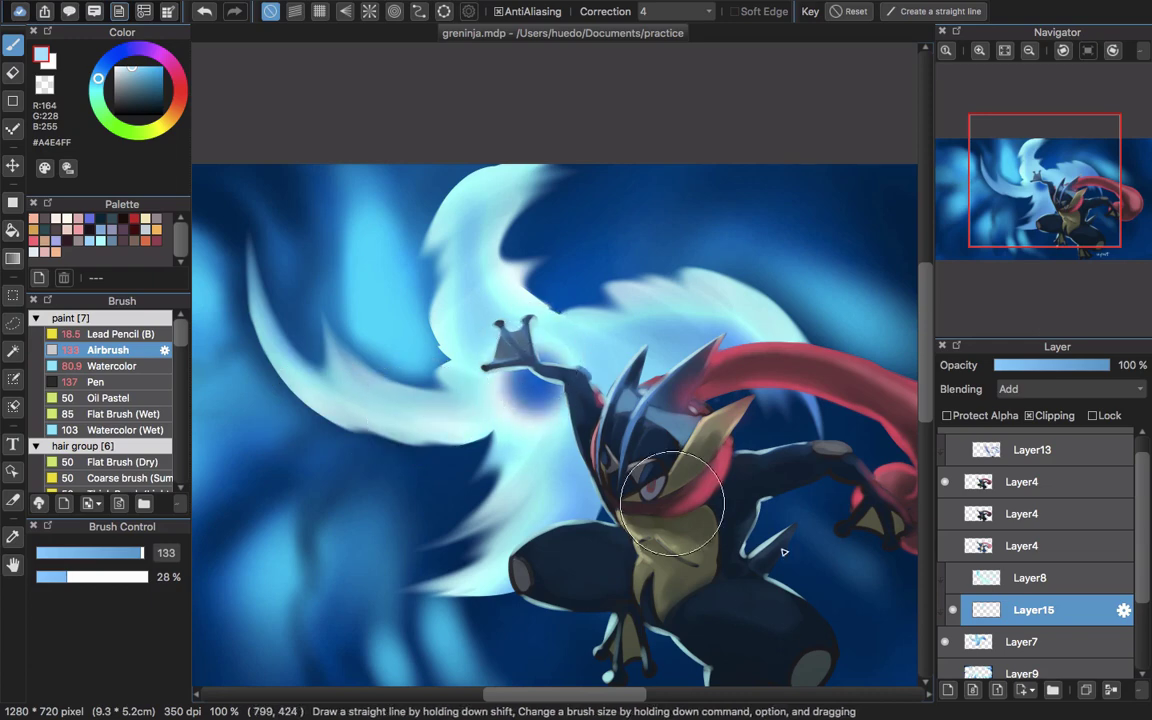
{"action": "scroll", "coordinate": [685, 500], "scroll_direction": "down", "scroll_amount": 2}
{"action": "scroll", "coordinate": [690, 505], "scroll_direction": "up", "scroll_amount": 1}
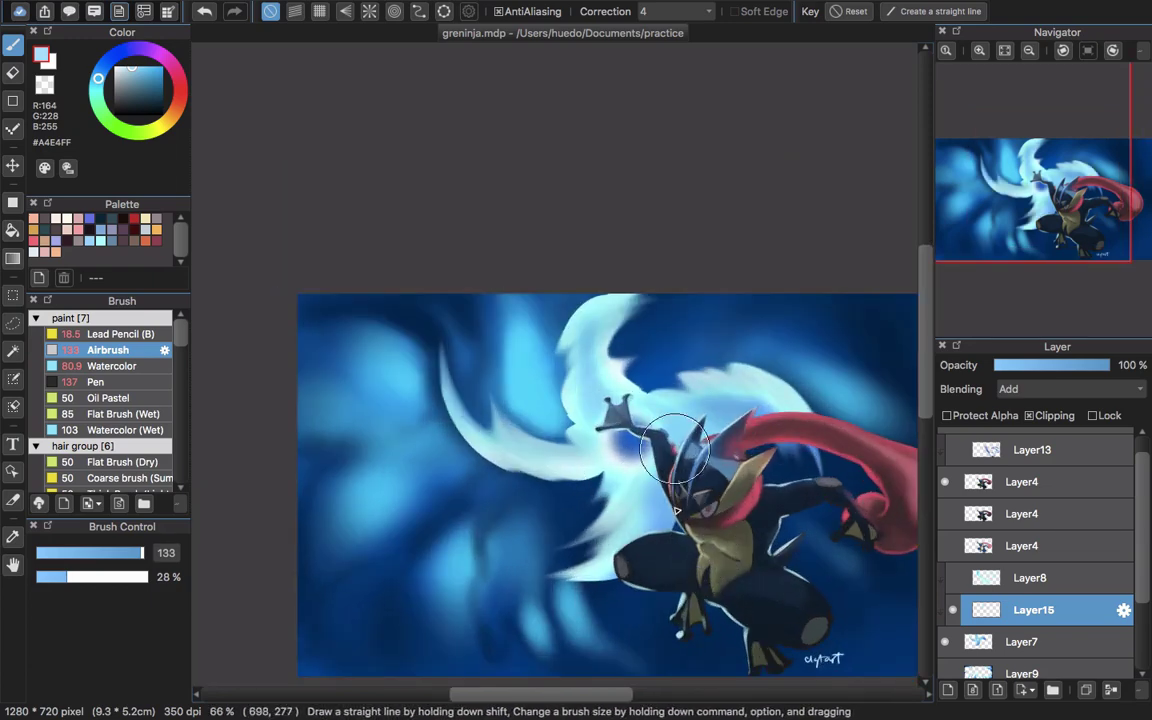
Step: Switch Layer15's blending from Lighten back to Add and zoom to 100%
{"action": "left_click", "coordinate": [1072, 392]}
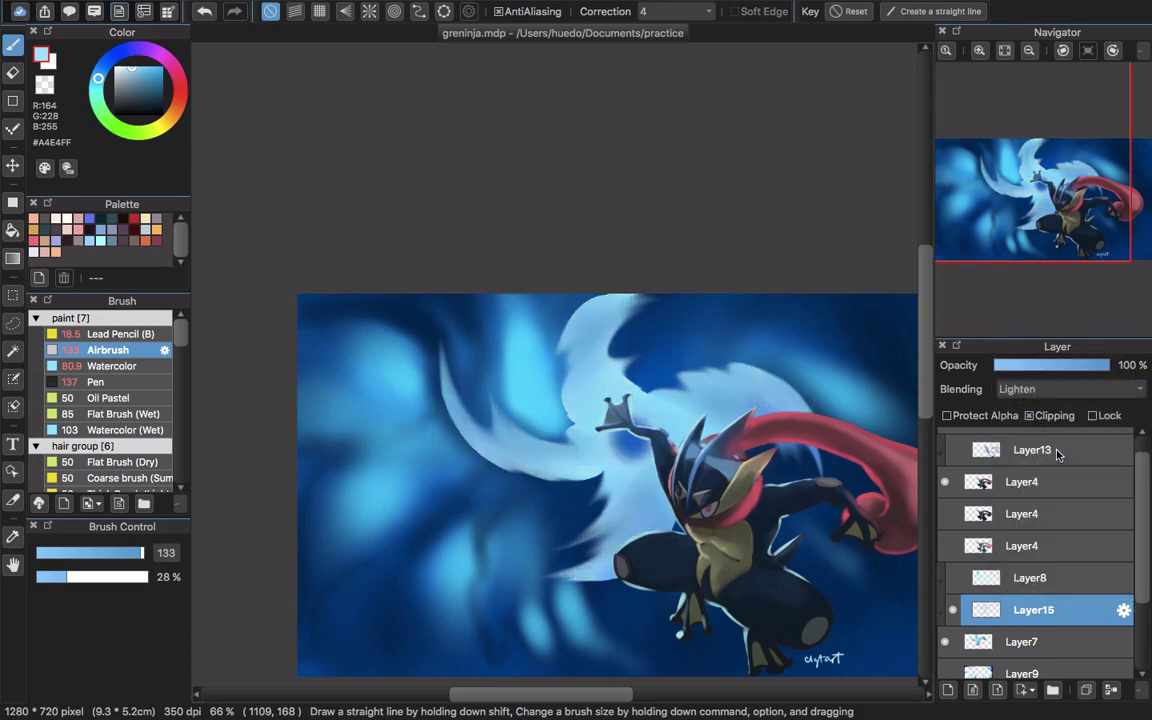
{"action": "left_click", "coordinate": [1046, 398]}
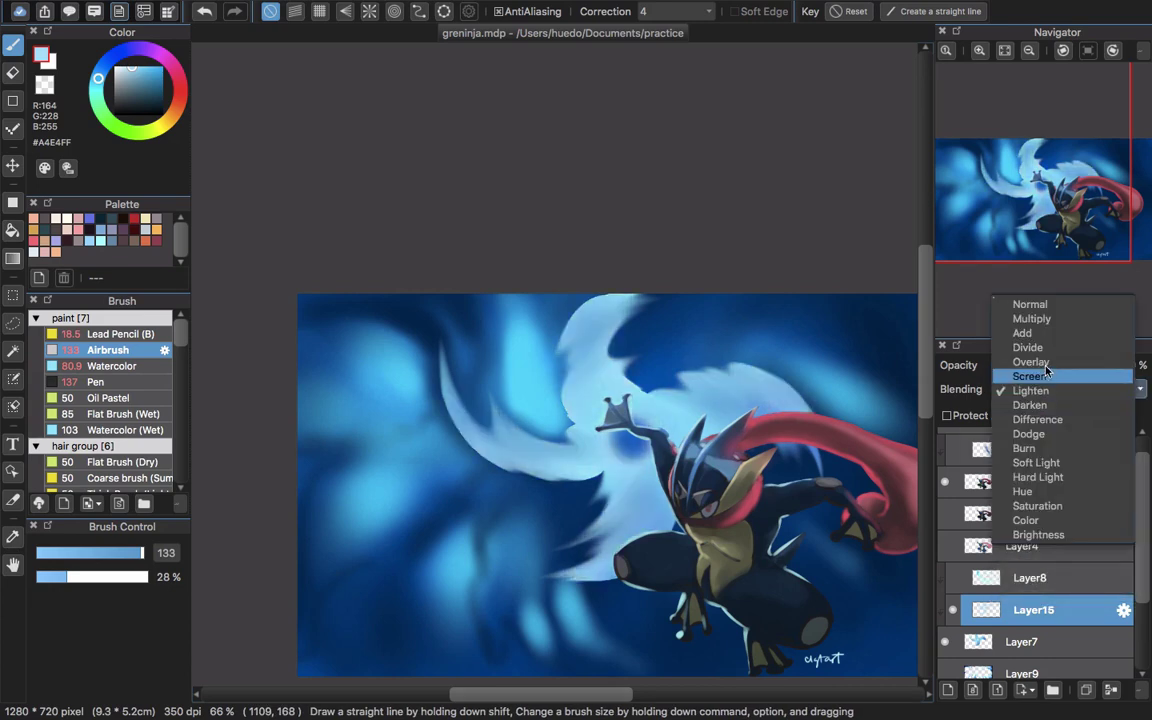
{"action": "left_click", "coordinate": [1057, 336]}
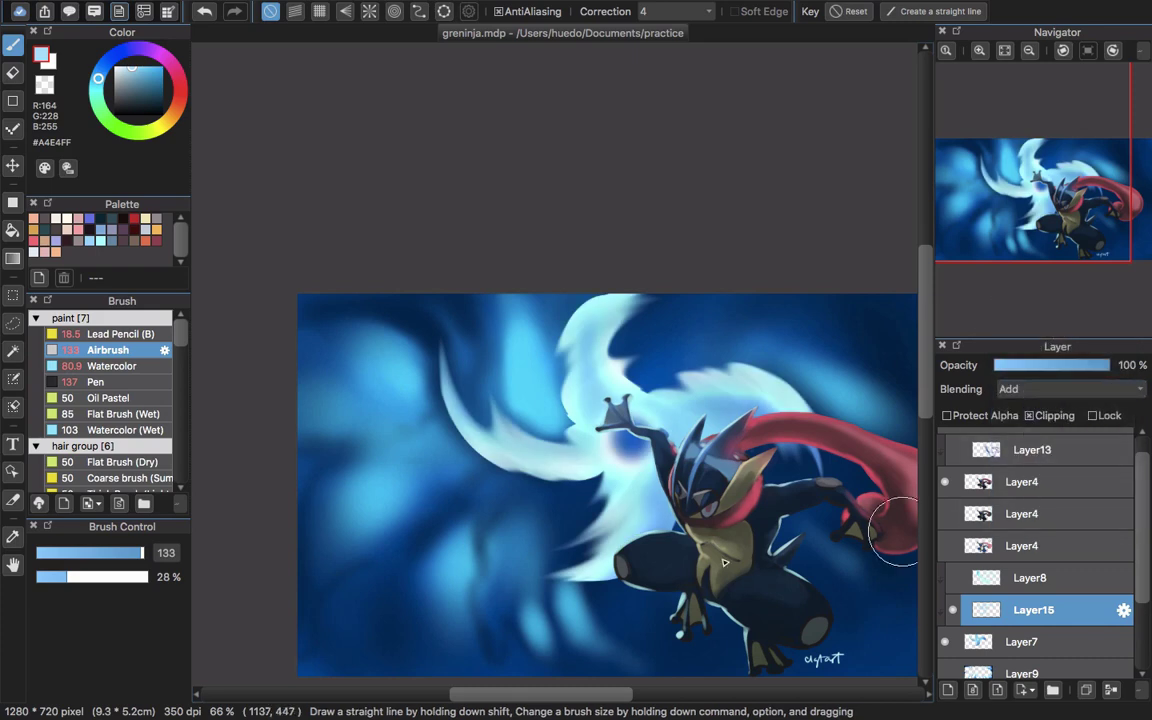
{"action": "key", "text": "ctrl+plus"}
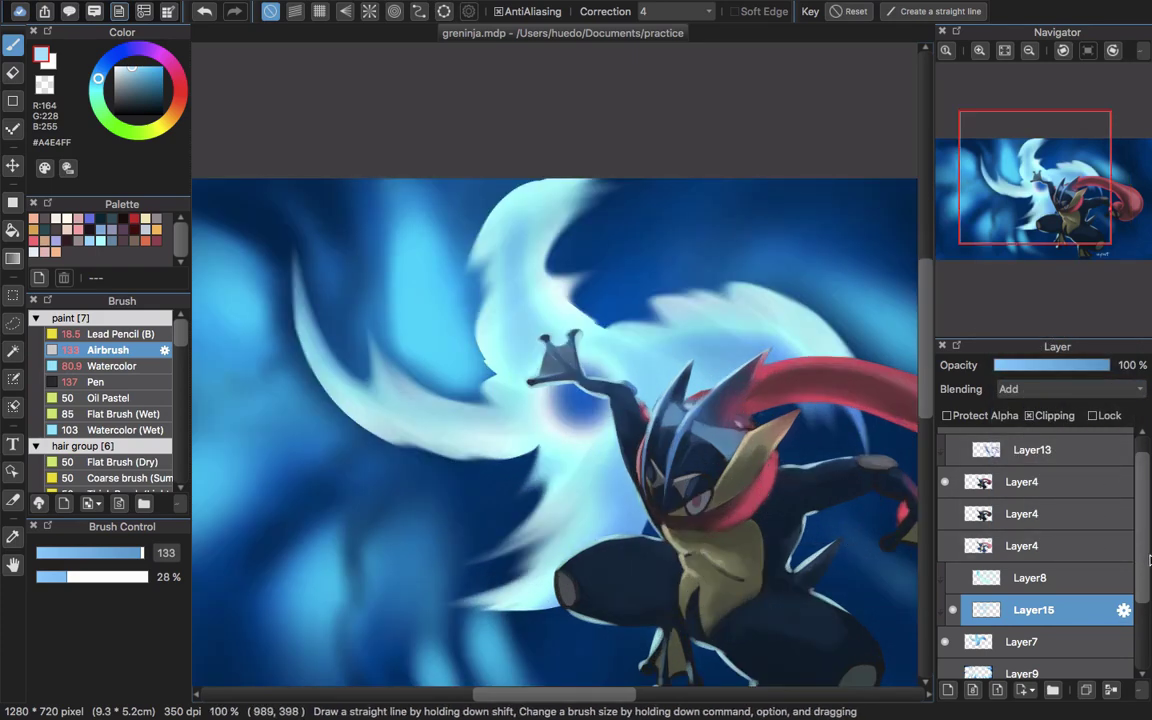
{"action": "scroll", "coordinate": [1040, 530], "scroll_direction": "up", "scroll_amount": 2}
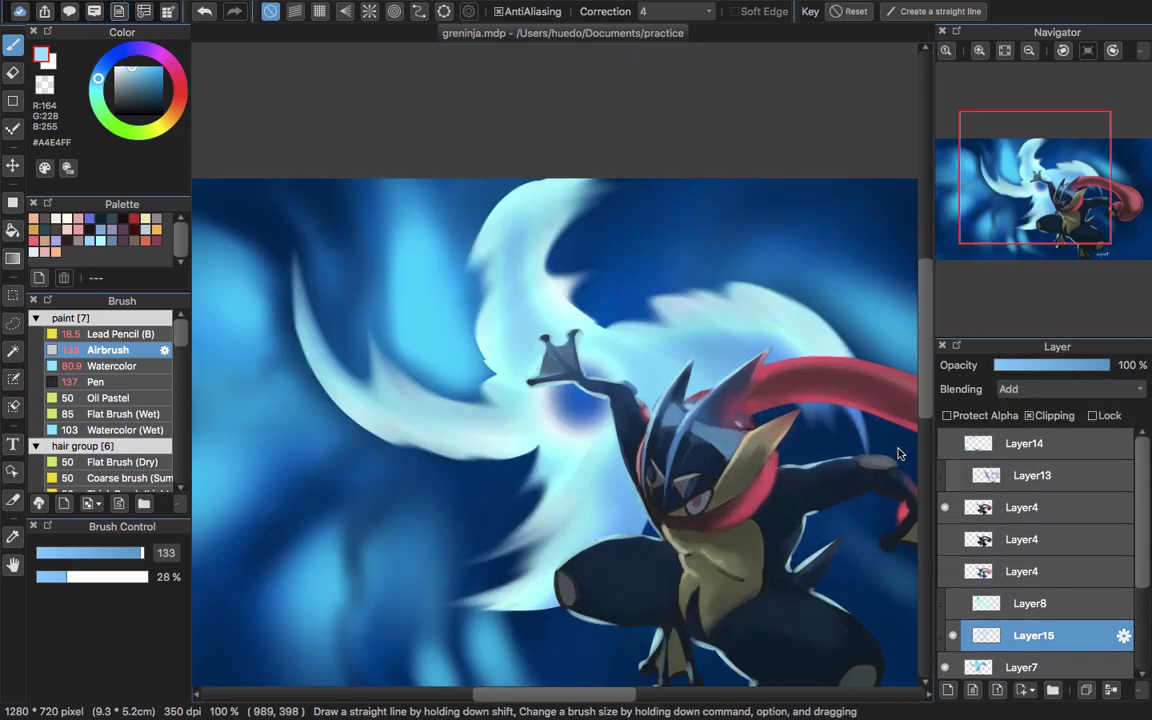
Step: Keep Layer13 hidden, select Layer4 and add a new layer above it
{"action": "left_click", "coordinate": [952, 475]}
{"action": "left_click", "coordinate": [952, 475]}
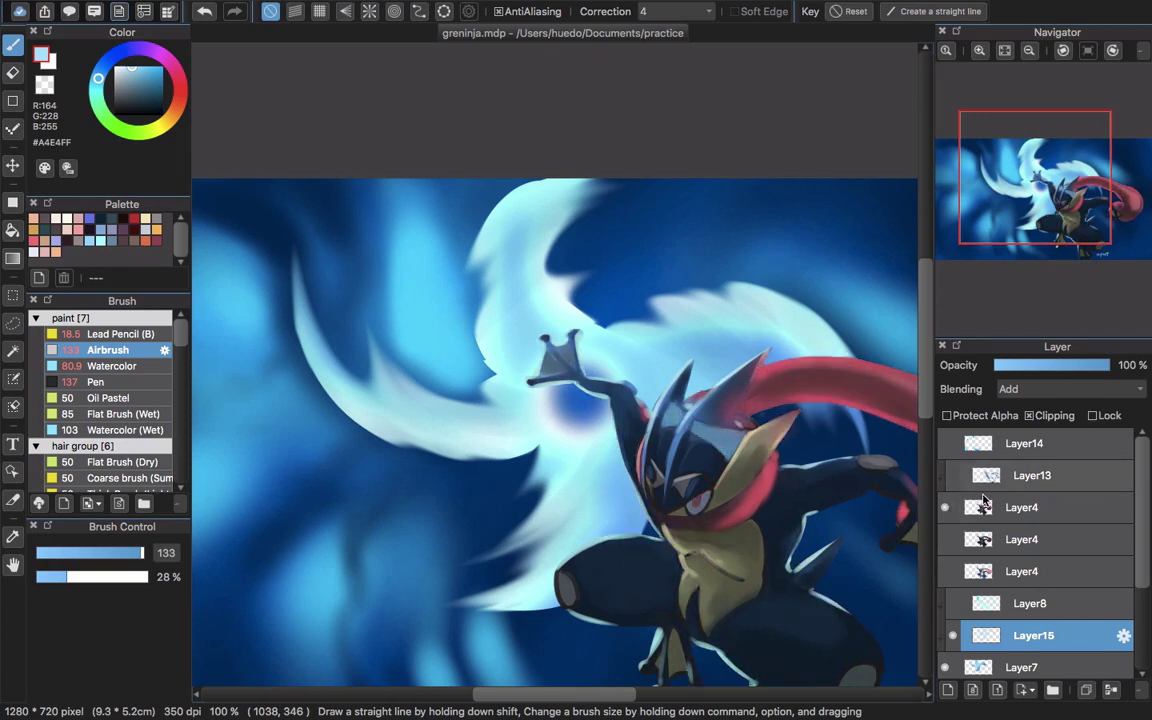
{"action": "left_click", "coordinate": [1040, 507]}
{"action": "left_click", "coordinate": [948, 690]}
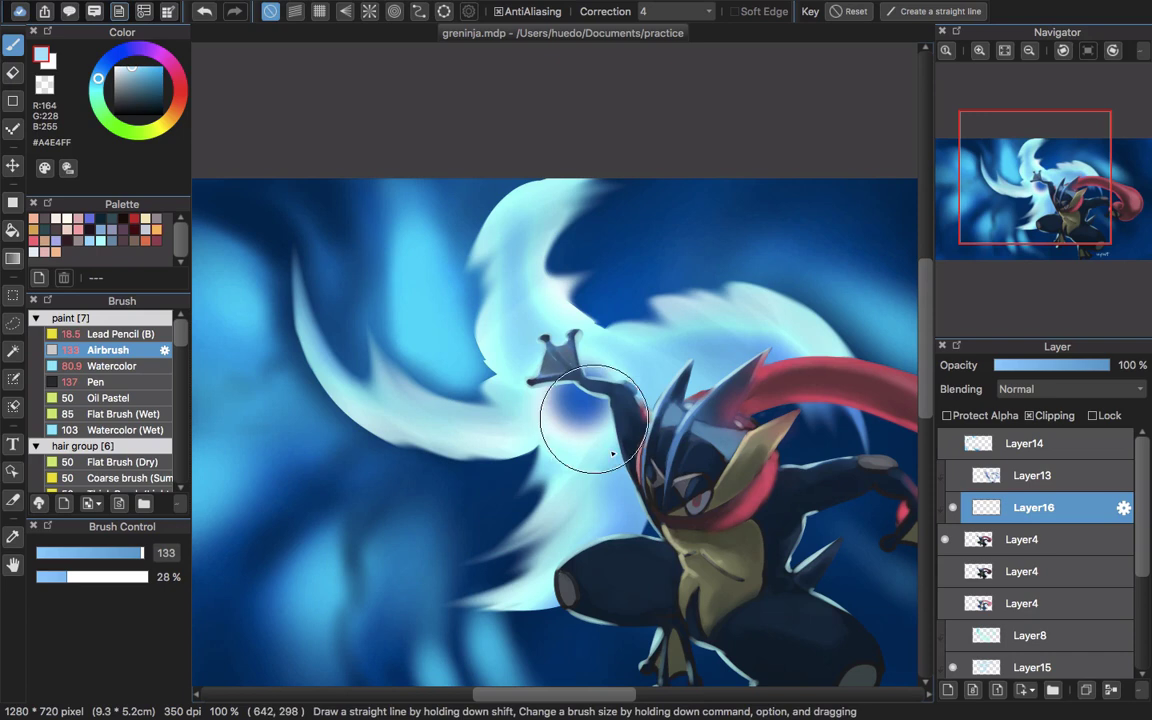
Step: Try pale and stronger cyan light strokes over Greninja's chest and legs, undoing both
{"action": "left_click_drag", "start_coordinate": [612, 453], "coordinate": [660, 580]}
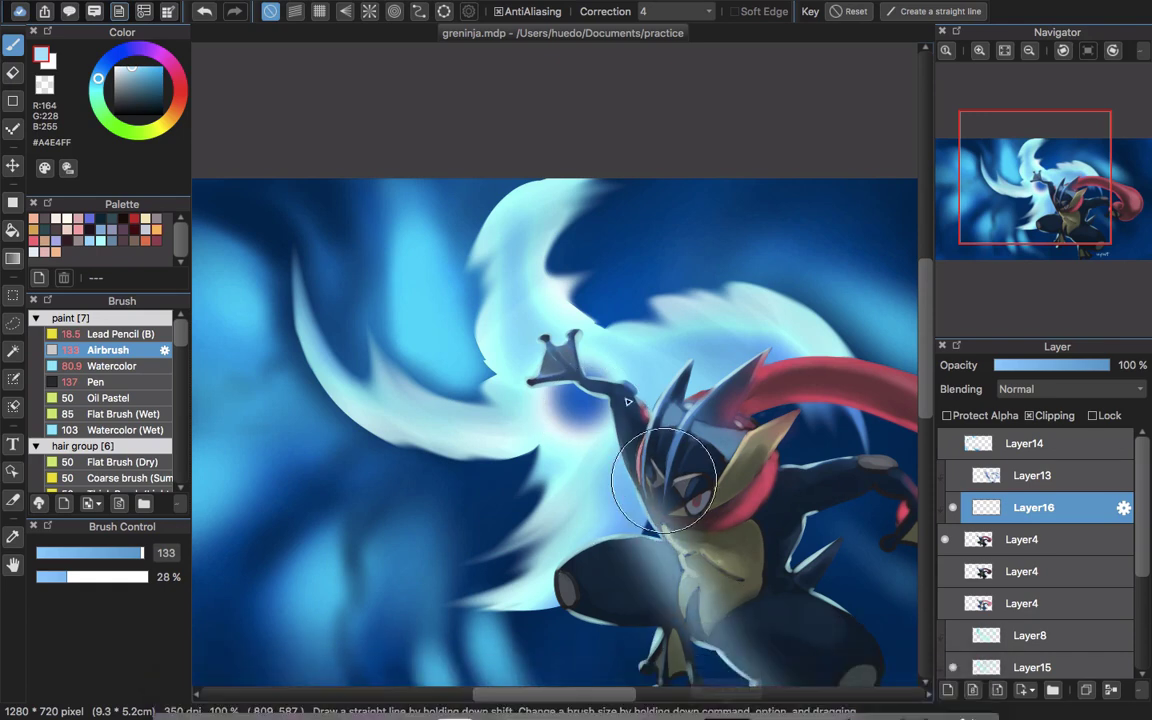
{"action": "key", "text": "super+z"}
{"action": "left_click", "coordinate": [143, 70]}
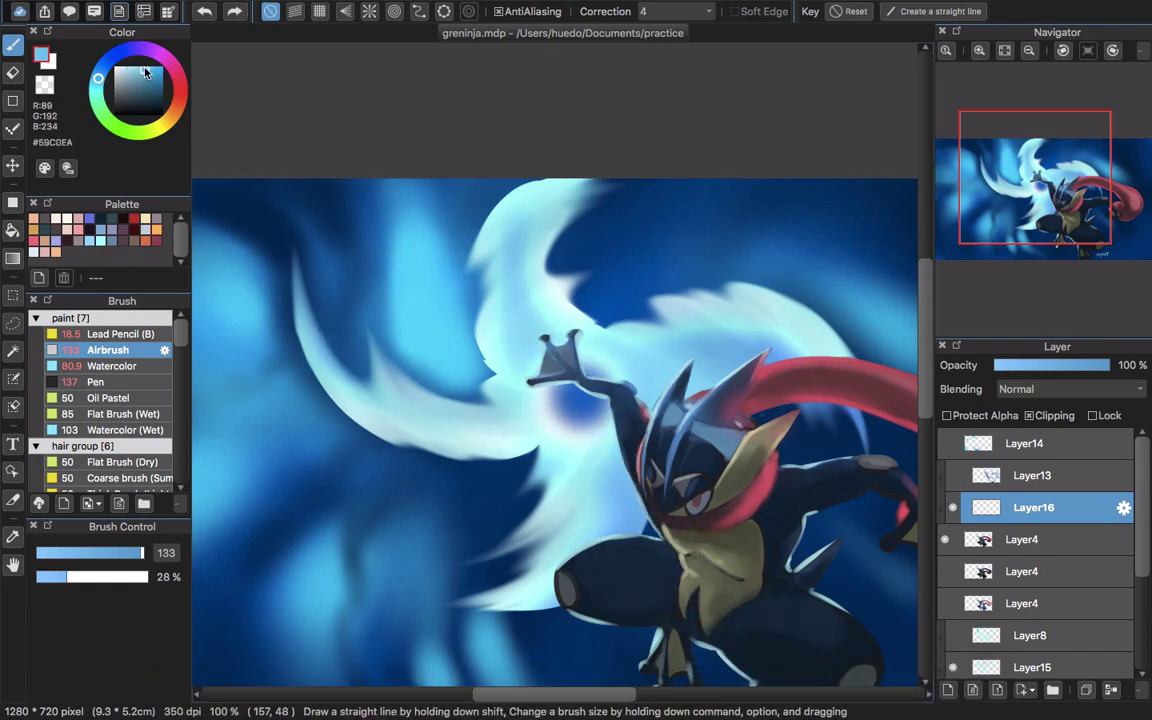
{"action": "left_click", "coordinate": [150, 68]}
{"action": "left_click_drag", "start_coordinate": [615, 460], "coordinate": [656, 578]}
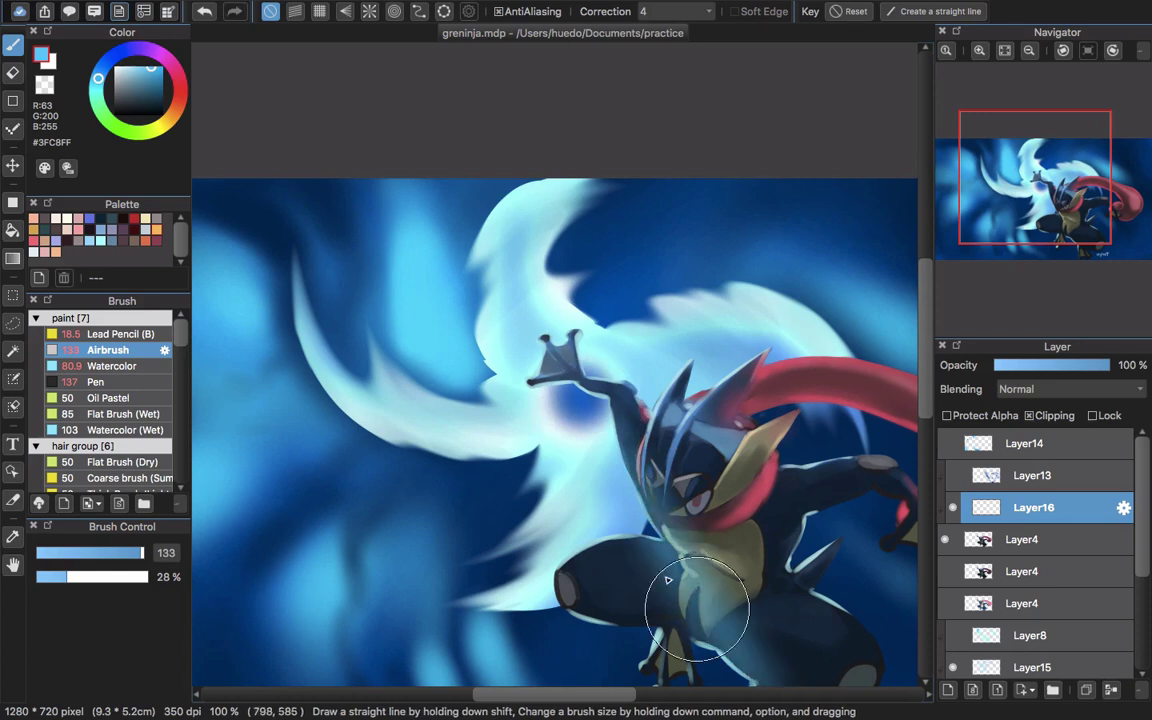
{"action": "key", "text": "super+z"}
Step: Pick a near-white pale blue, shrink the Airbrush to 74 and frame Greninja's lower body
{"action": "left_click_drag", "start_coordinate": [591, 506], "coordinate": [602, 512]}
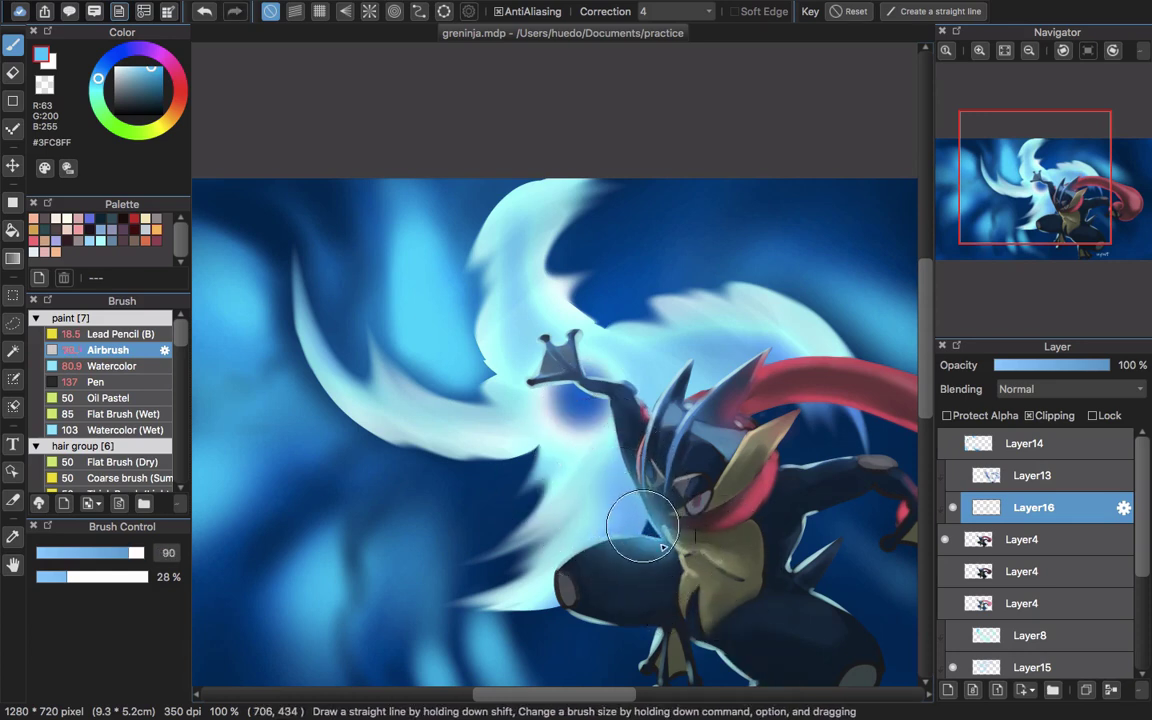
{"action": "mouse_move", "coordinate": [695, 570]}
{"action": "left_mouse_down"}
{"action": "mouse_move", "coordinate": [657, 549]}
{"action": "mouse_move", "coordinate": [676, 708]}
{"action": "left_mouse_up"}
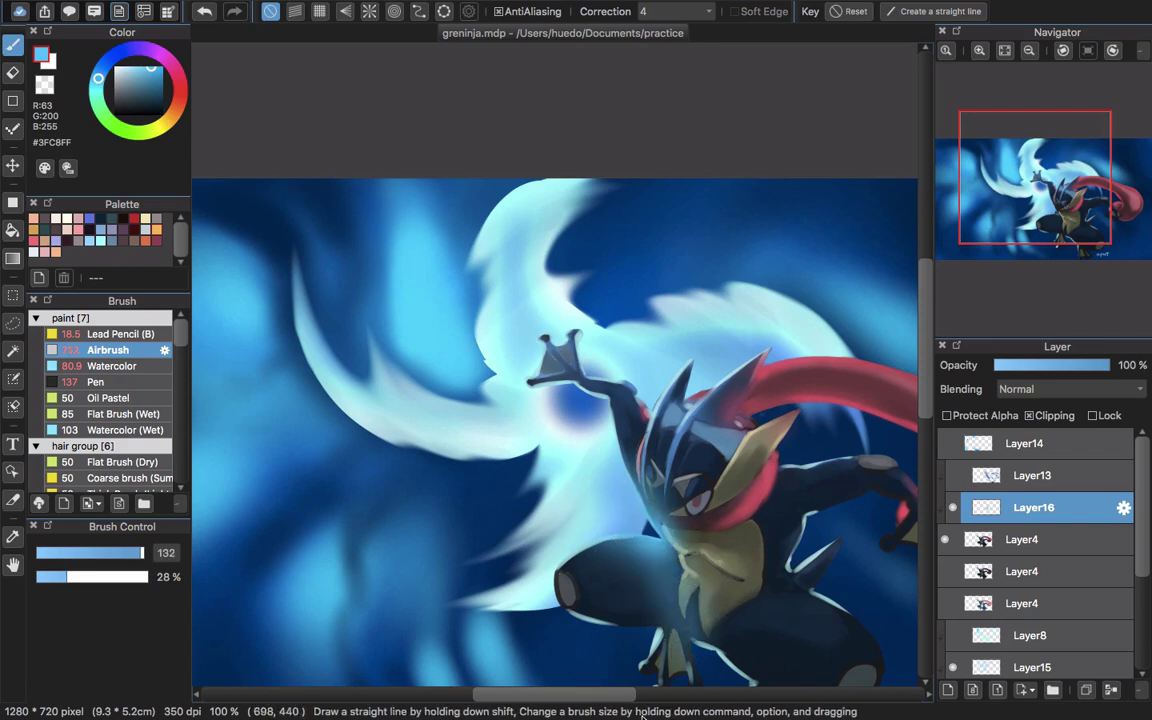
{"action": "left_click", "coordinate": [125, 65]}
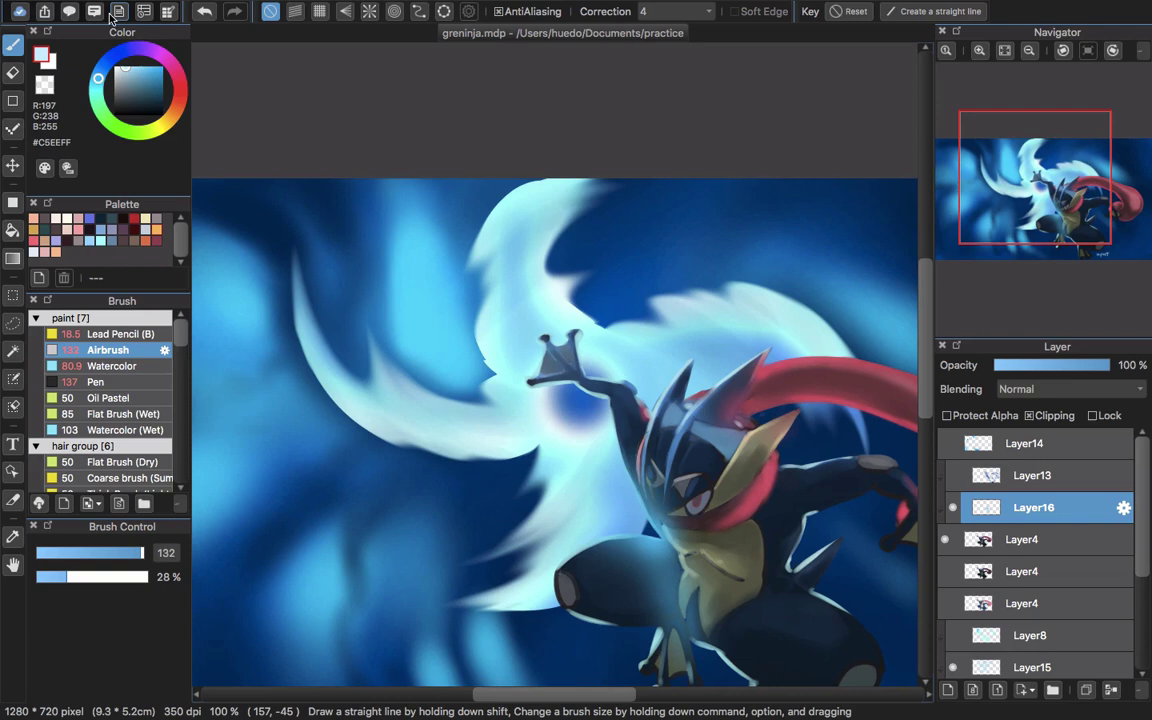
{"action": "left_click_drag", "start_coordinate": [224, 170], "coordinate": [630, 496]}
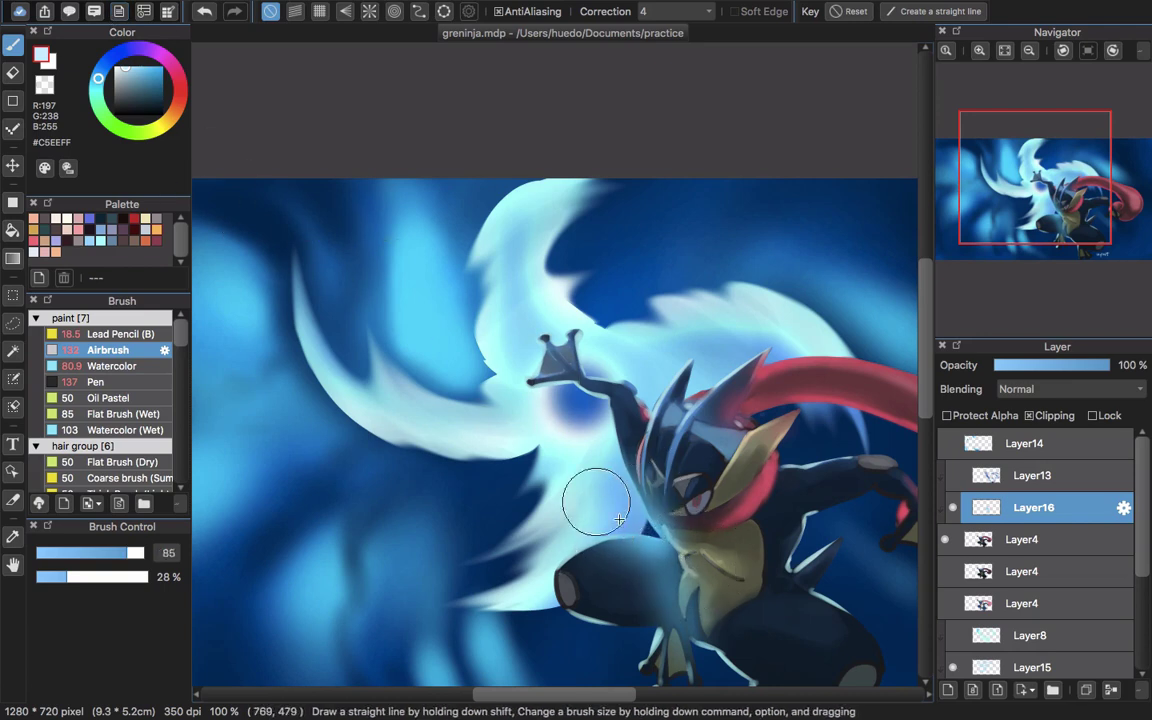
{"action": "left_click_drag", "start_coordinate": [626, 505], "coordinate": [670, 557]}
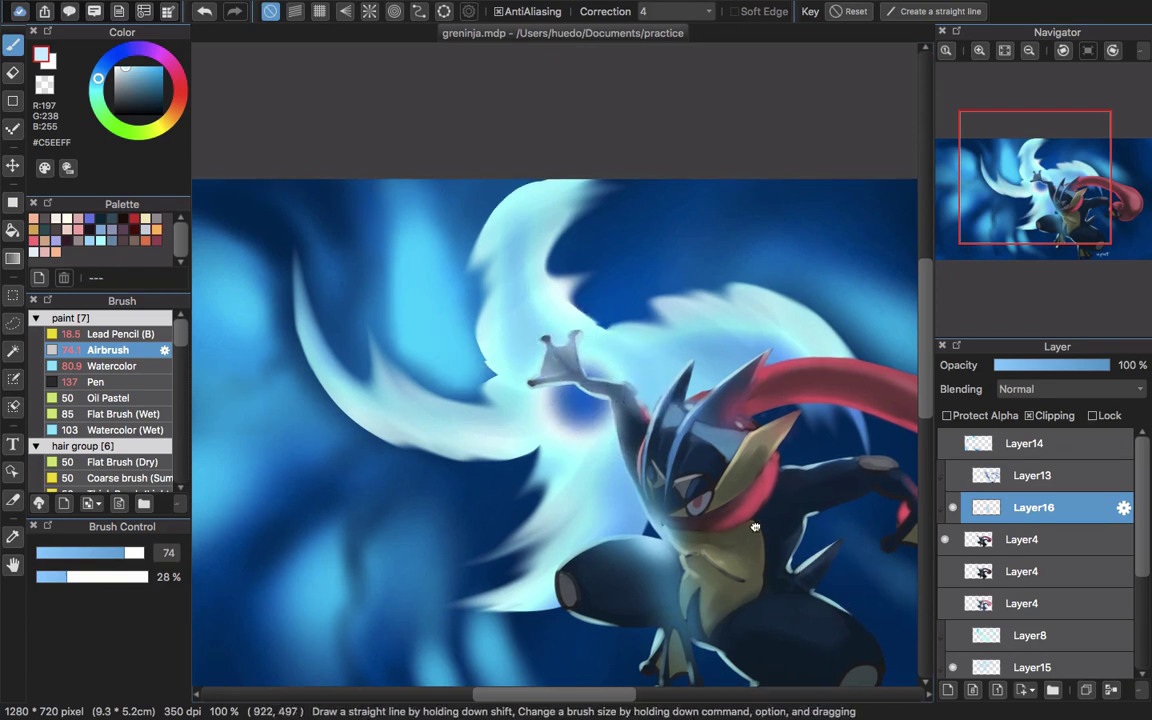
{"action": "left_click_drag", "start_coordinate": [755, 527], "coordinate": [600, 367]}
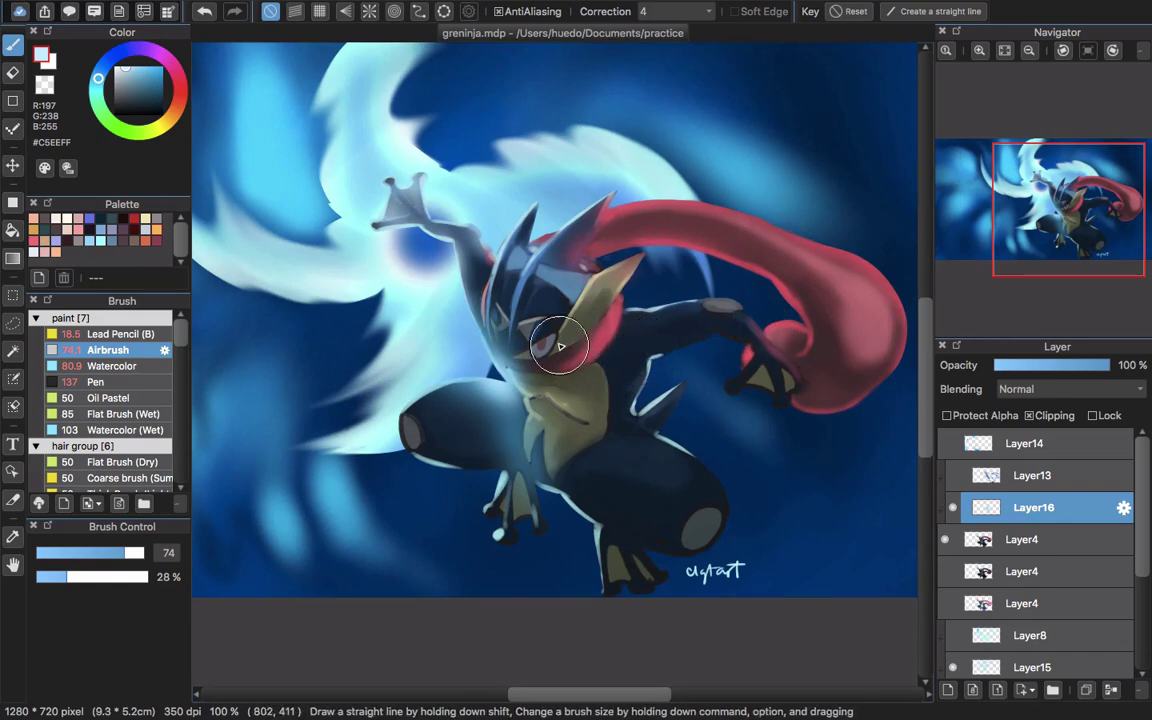
{"action": "scroll", "coordinate": [560, 346], "scroll_direction": "up", "scroll_amount": 2}
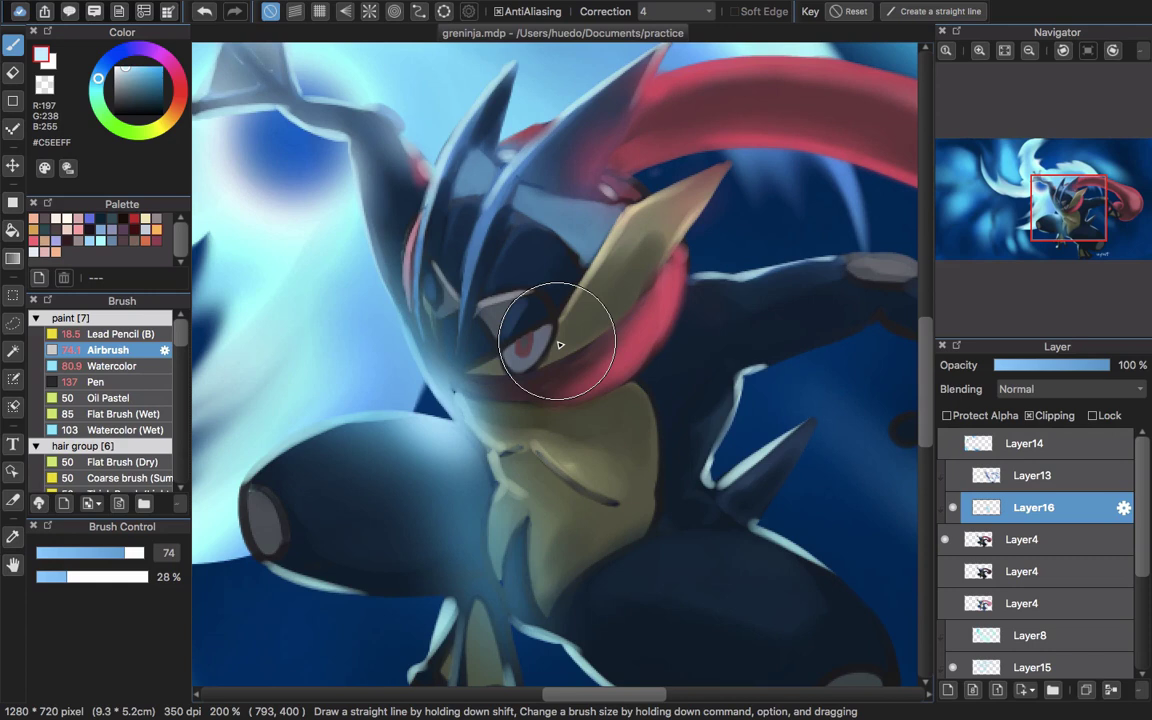
Step: Set Layer16's blending to Add and zoom back out to the whole illustration
{"action": "left_click", "coordinate": [1060, 389]}
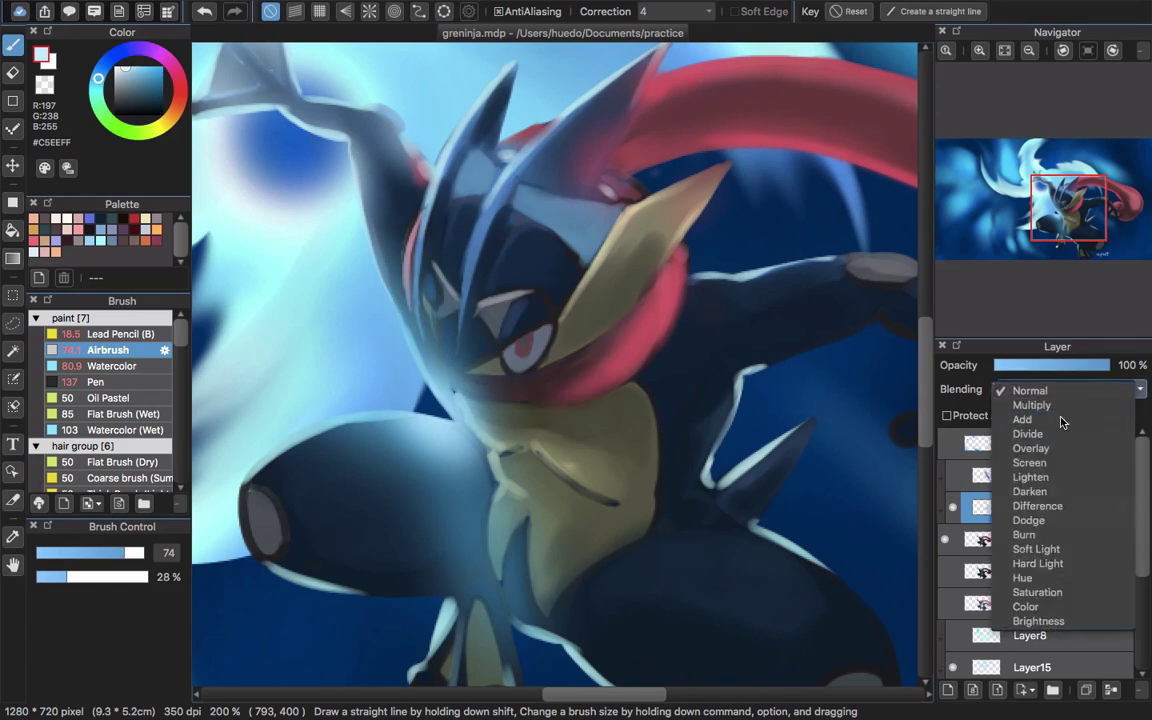
{"action": "left_click", "coordinate": [1062, 420]}
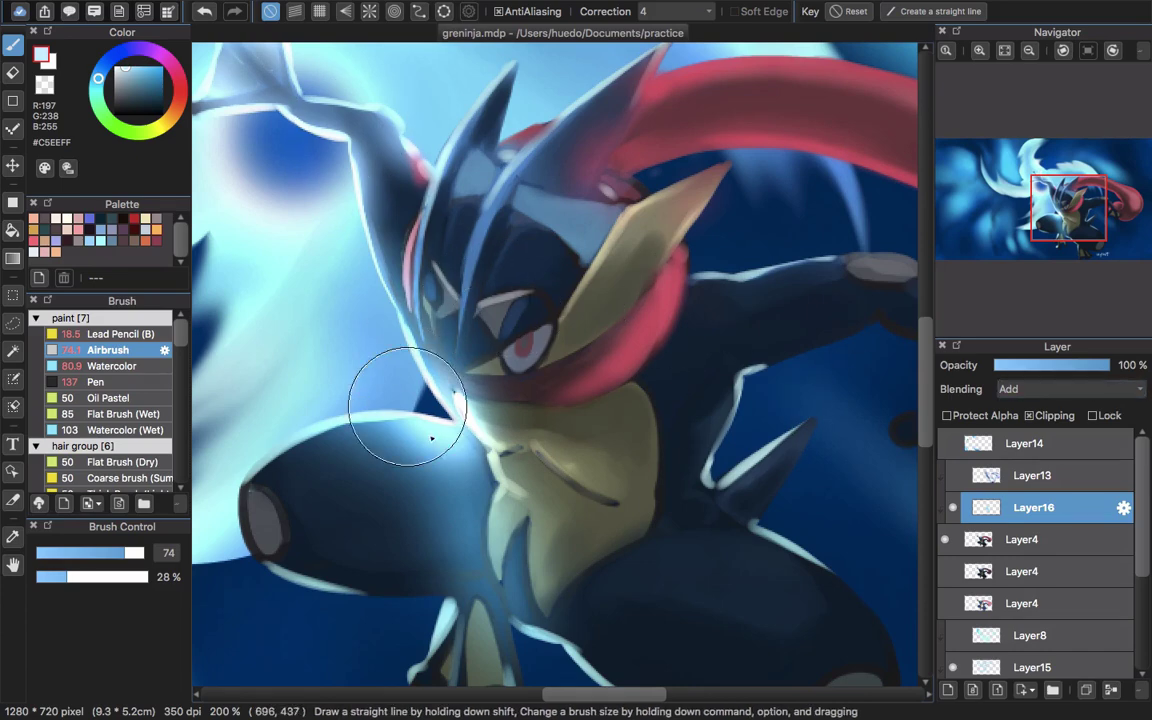
{"action": "key", "text": "ctrl+minus"}
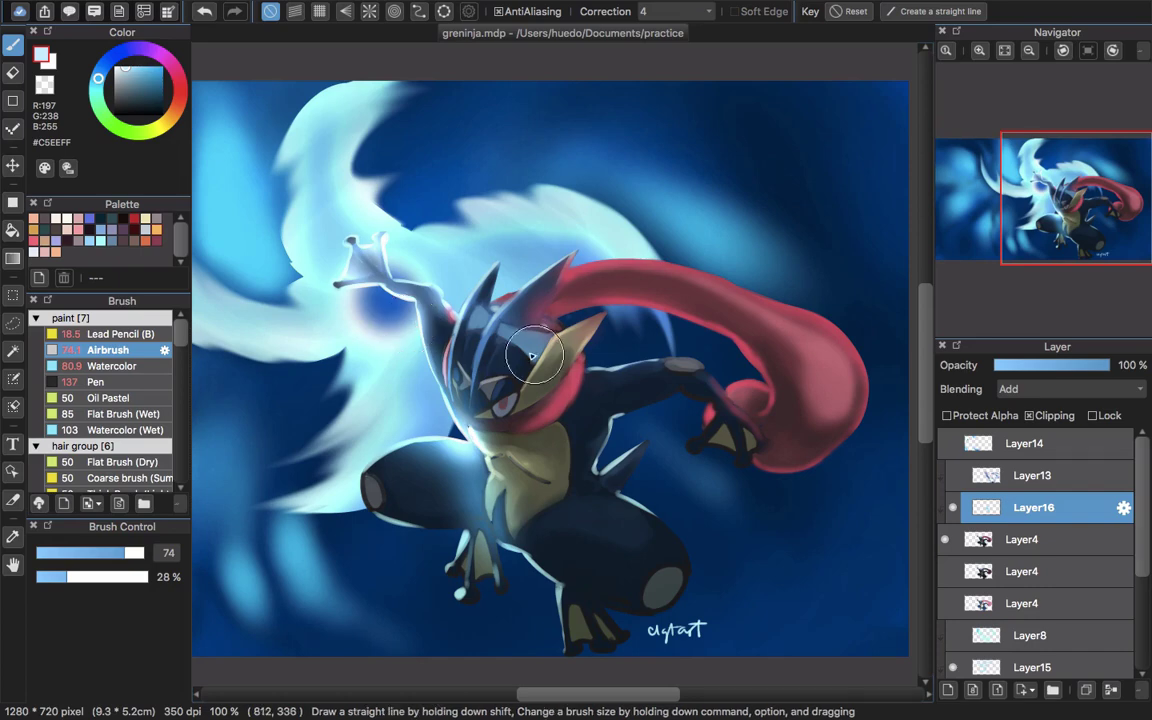
Step: Zoom into the eye, sample a vivid red and shrink the Airbrush to about 15
{"action": "scroll", "coordinate": [504, 419], "scroll_direction": "up", "scroll_amount": 1}
{"action": "scroll", "coordinate": [525, 455], "scroll_direction": "up", "scroll_amount": 1}
{"action": "scroll", "coordinate": [522, 484], "scroll_direction": "up", "scroll_amount": 3}
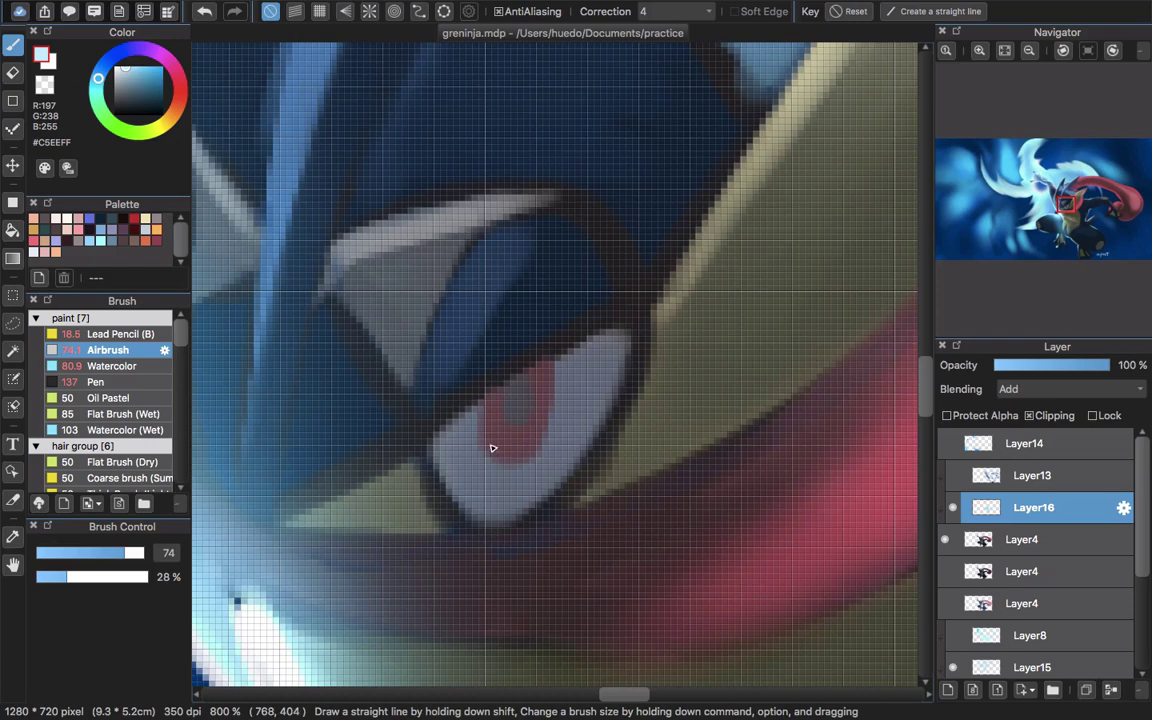
{"action": "left_click", "coordinate": [528, 446], "text": "alt"}
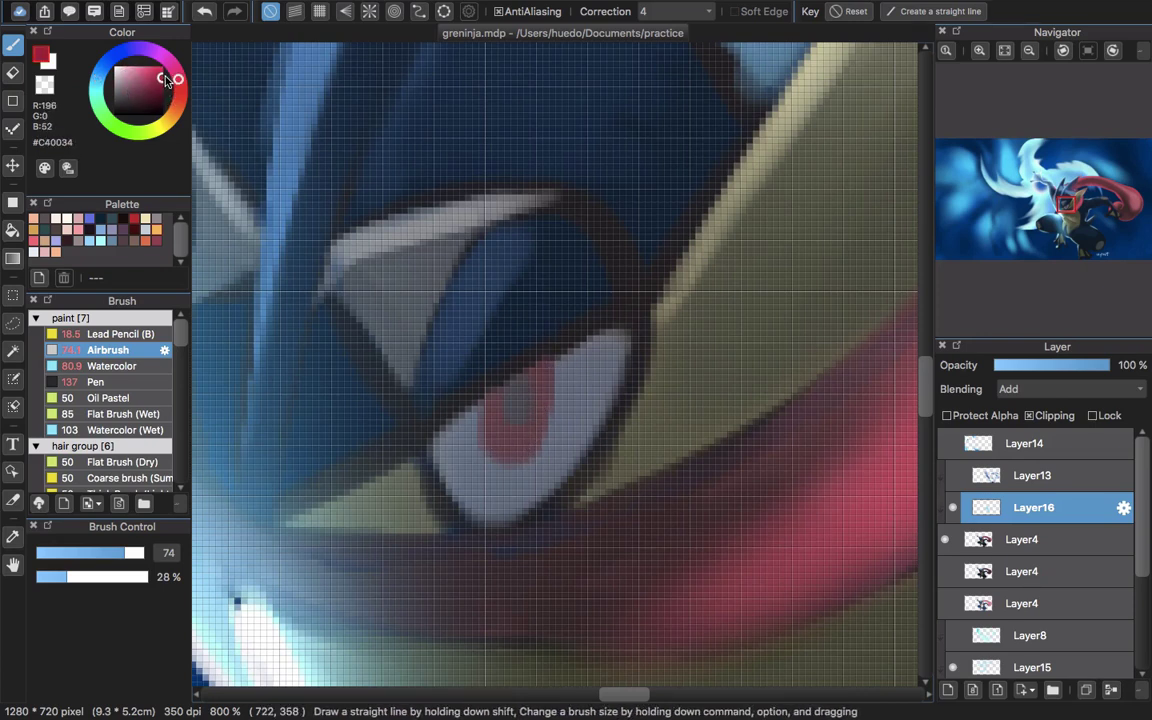
{"action": "left_click_drag", "start_coordinate": [165, 77], "coordinate": [161, 78]}
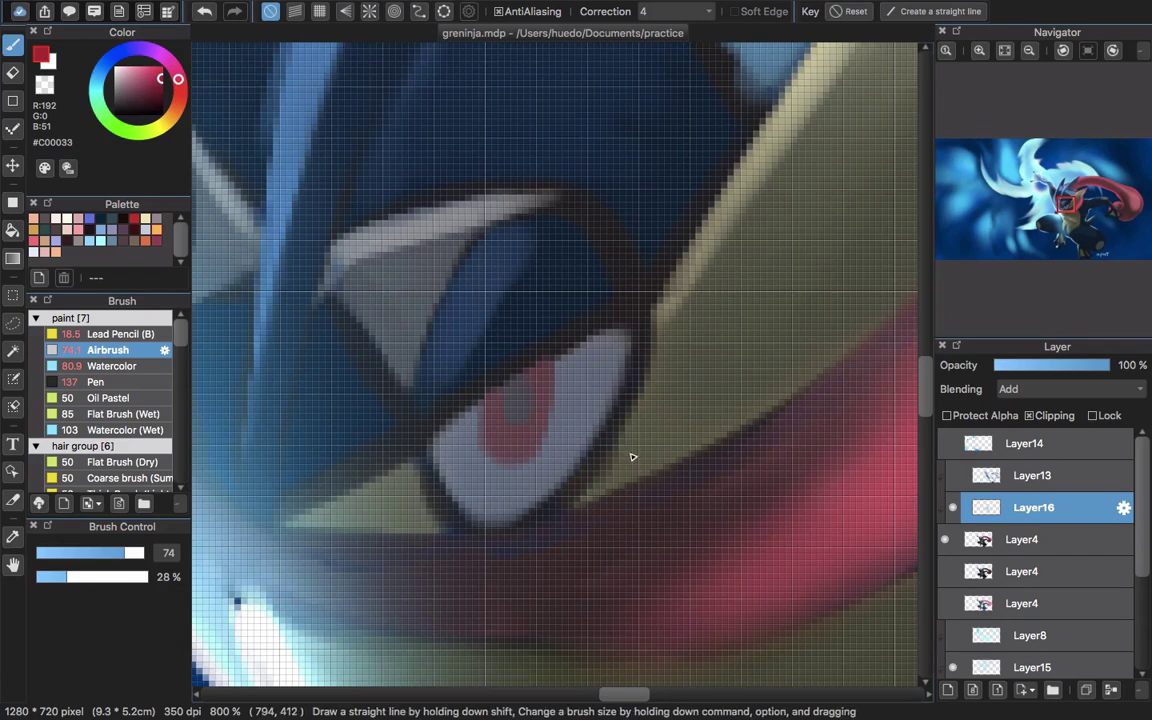
{"action": "mouse_move", "coordinate": [641, 465]}
{"action": "left_mouse_down"}
{"action": "mouse_move", "coordinate": [546, 421]}
{"action": "mouse_move", "coordinate": [597, 404]}
{"action": "mouse_move", "coordinate": [476, 437]}
{"action": "mouse_move", "coordinate": [527, 424]}
{"action": "mouse_move", "coordinate": [540, 388]}
{"action": "mouse_move", "coordinate": [534, 400]}
{"action": "left_mouse_up"}
Step: Repaint a bright red glow around the pupil and a soft red glow below the eye
{"action": "scroll", "coordinate": [532, 405], "scroll_direction": "down", "scroll_amount": 1}
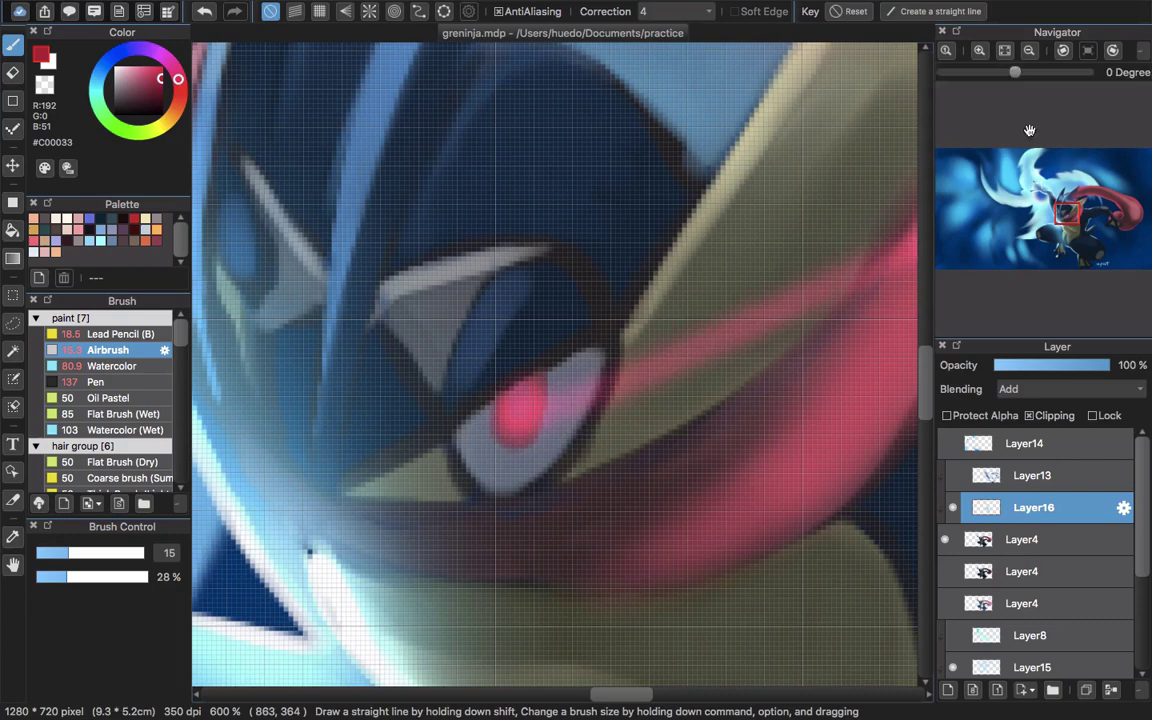
{"action": "scroll", "coordinate": [661, 419], "scroll_direction": "down", "scroll_amount": 2}
{"action": "key", "text": "ctrl+z"}
{"action": "key", "text": "ctrl+z"}
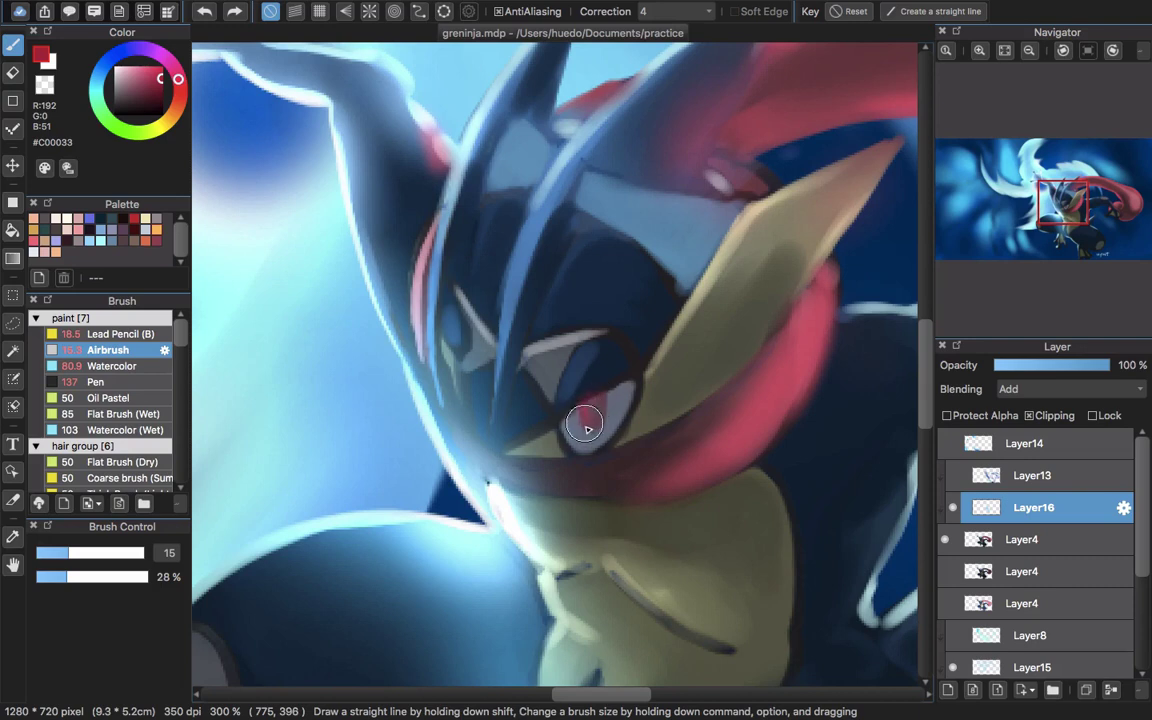
{"action": "left_click_drag", "start_coordinate": [598, 401], "coordinate": [589, 425]}
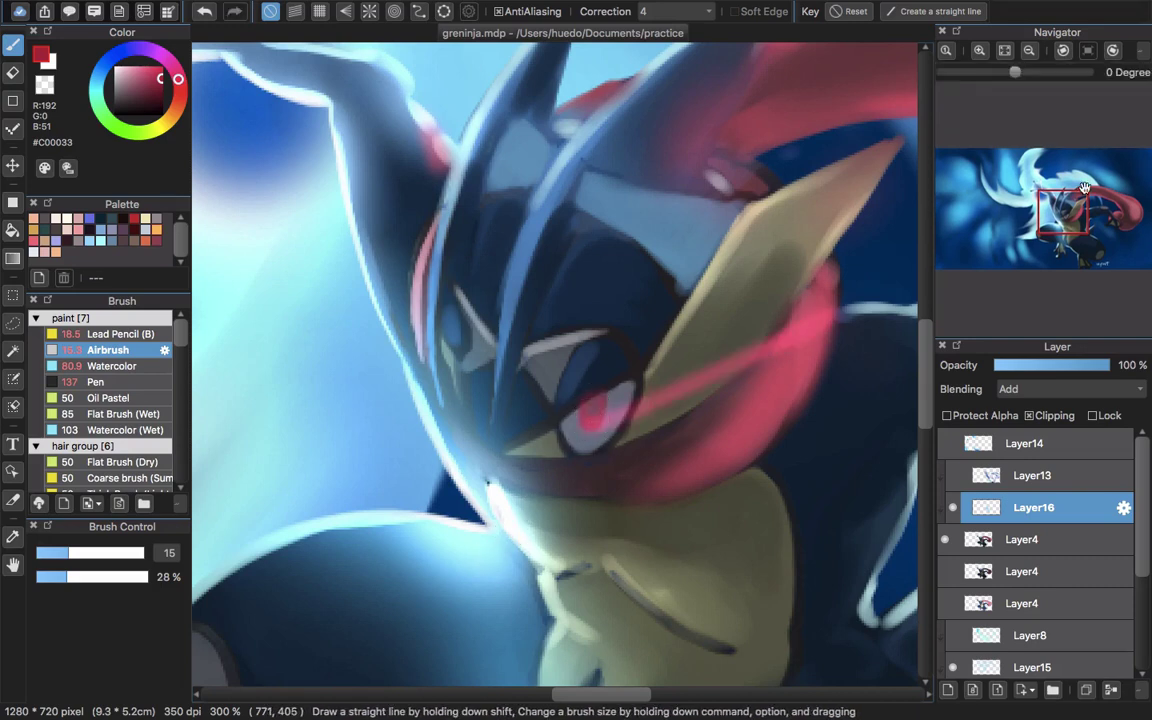
{"action": "left_click_drag", "start_coordinate": [635, 373], "coordinate": [591, 414]}
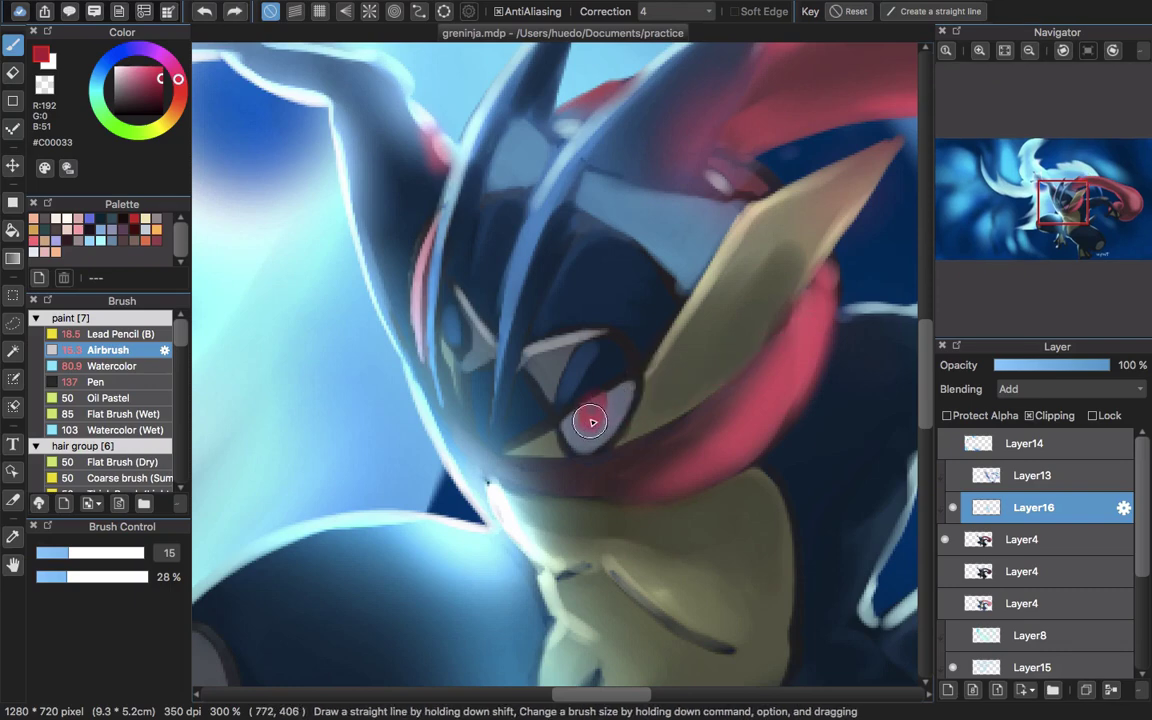
{"action": "left_click_drag", "start_coordinate": [730, 470], "coordinate": [655, 448]}
Step: Add a faint red tint along Greninja's arm
{"action": "scroll", "coordinate": [674, 425], "scroll_direction": "down", "scroll_amount": 3}
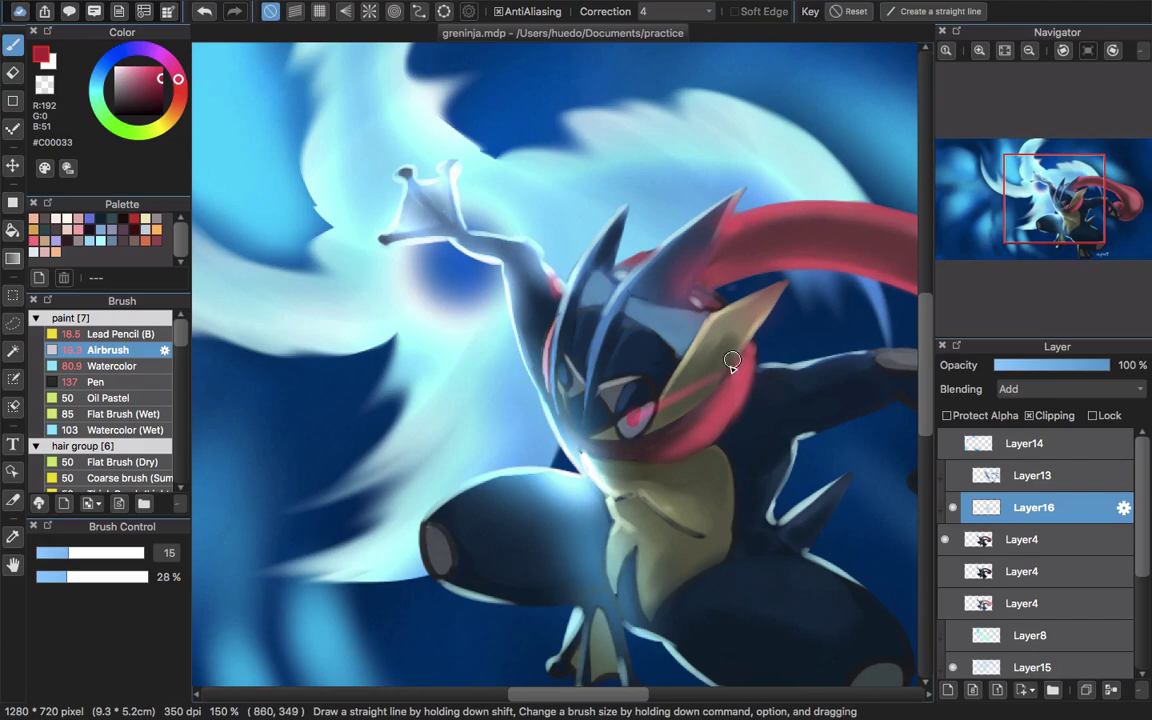
{"action": "left_click_drag", "start_coordinate": [784, 380], "coordinate": [830, 379]}
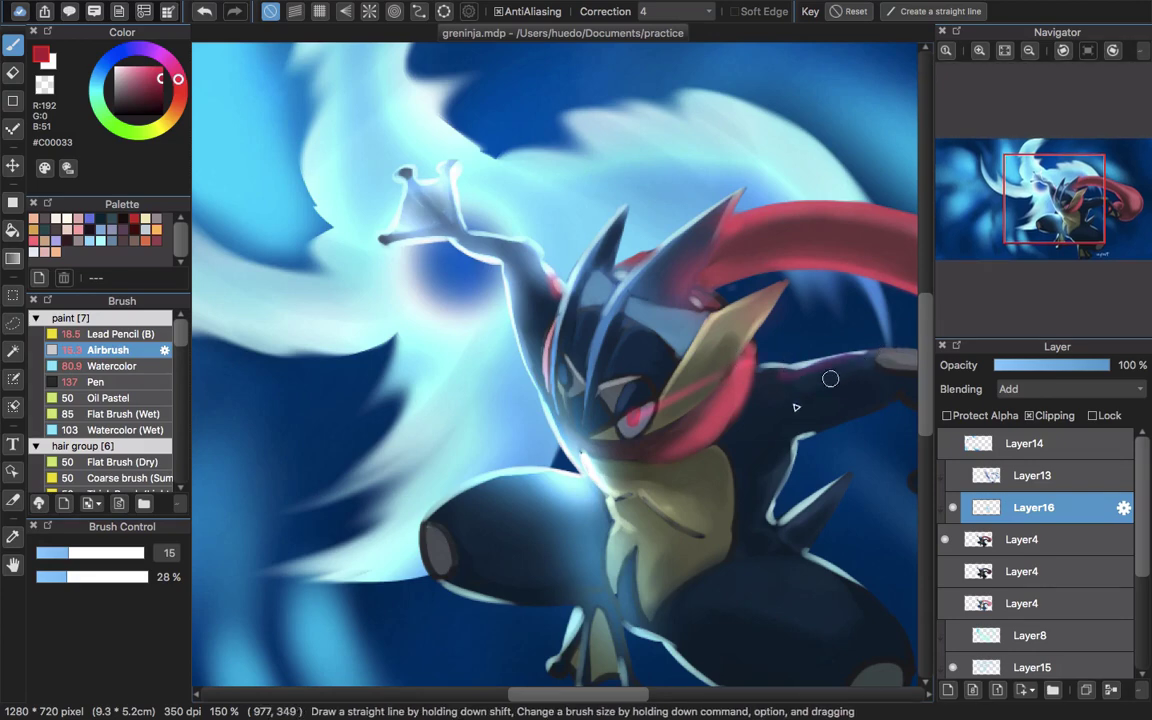
{"action": "scroll", "coordinate": [743, 495], "scroll_direction": "down", "scroll_amount": 3}
{"action": "scroll", "coordinate": [740, 450], "scroll_direction": "up", "scroll_amount": 4}
{"action": "scroll", "coordinate": [735, 414], "scroll_direction": "up", "scroll_amount": 2}
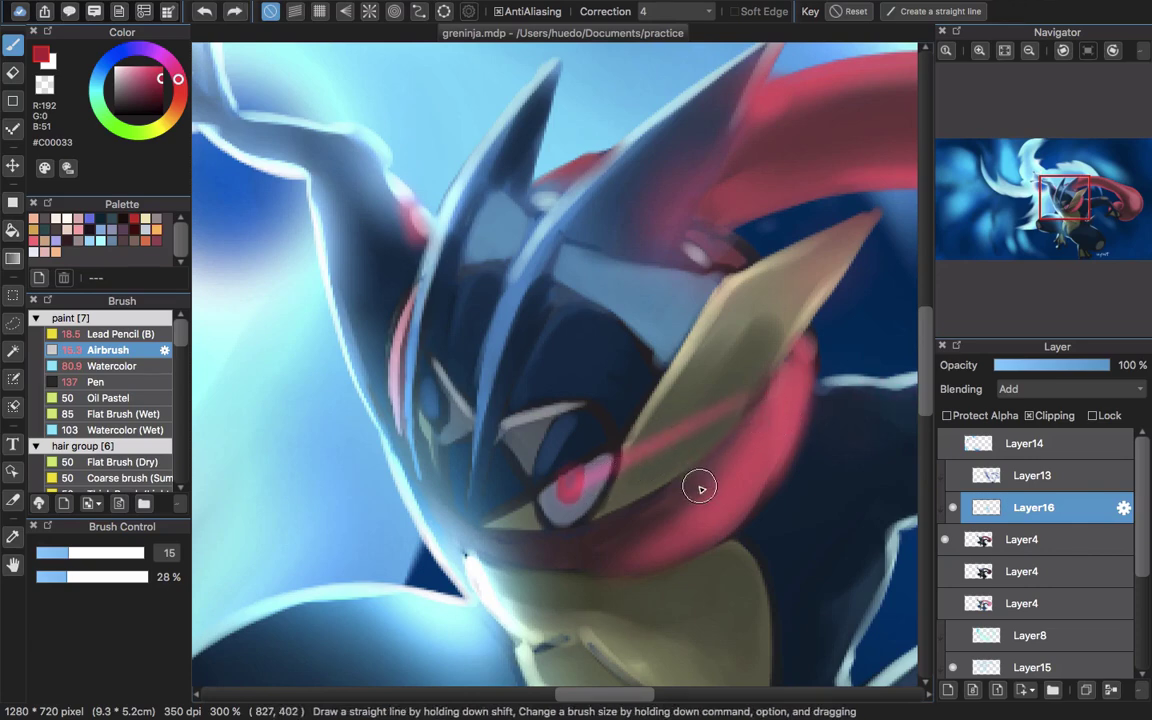
{"action": "scroll", "coordinate": [700, 489], "scroll_direction": "down", "scroll_amount": 1}
{"action": "scroll", "coordinate": [694, 489], "scroll_direction": "down", "scroll_amount": 1}
Step: Zoom out and make Layer9's water waves visible again
{"action": "scroll", "coordinate": [694, 489], "scroll_direction": "down", "scroll_amount": 1}
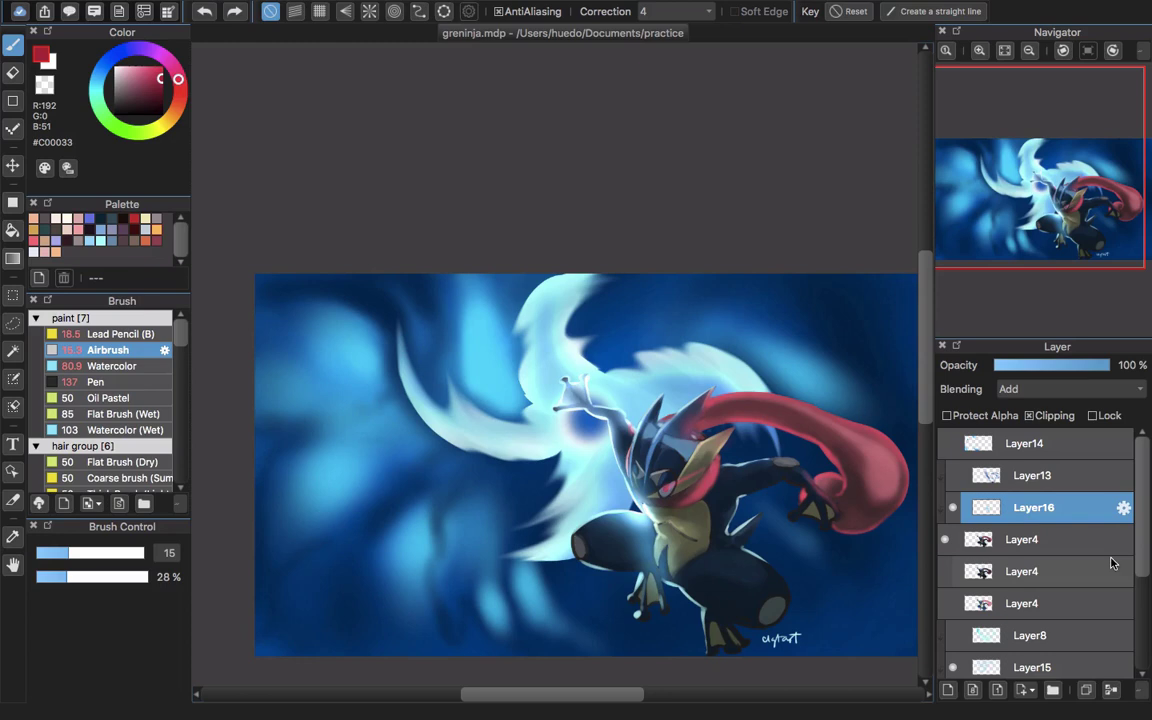
{"action": "scroll", "coordinate": [1146, 566], "scroll_direction": "down", "scroll_amount": 2}
{"action": "scroll", "coordinate": [1146, 566], "scroll_direction": "down", "scroll_amount": 2}
{"action": "scroll", "coordinate": [1146, 566], "scroll_direction": "down", "scroll_amount": 1}
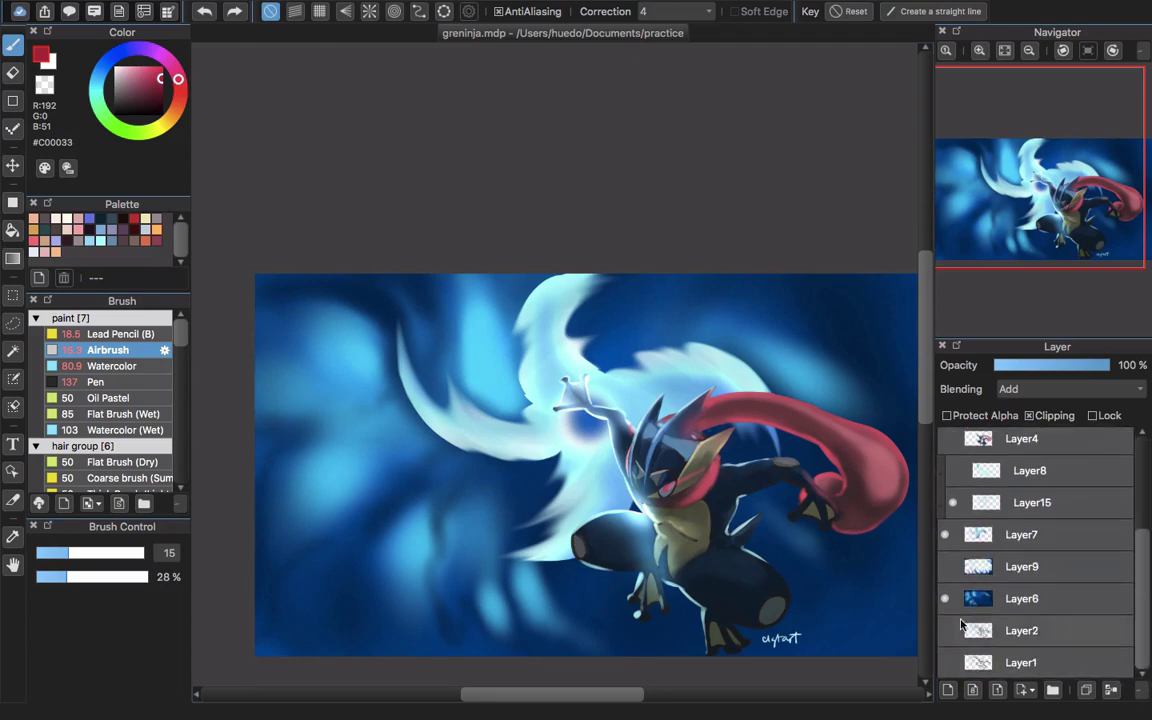
{"action": "left_click", "coordinate": [945, 566]}
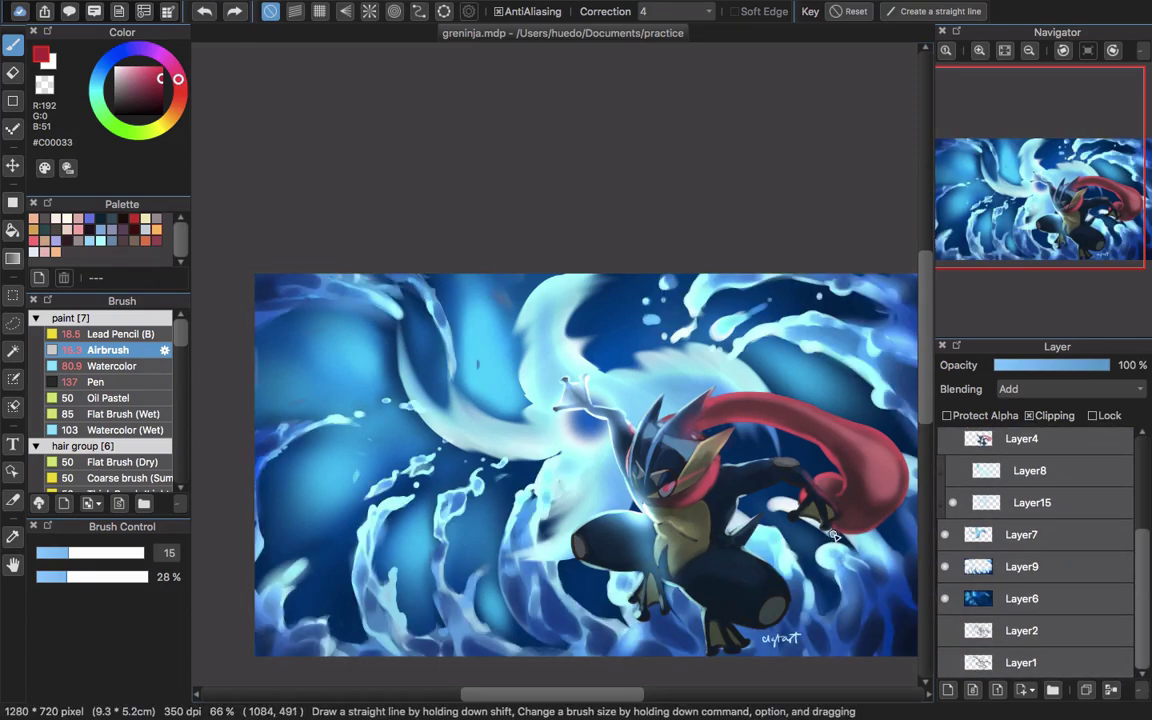